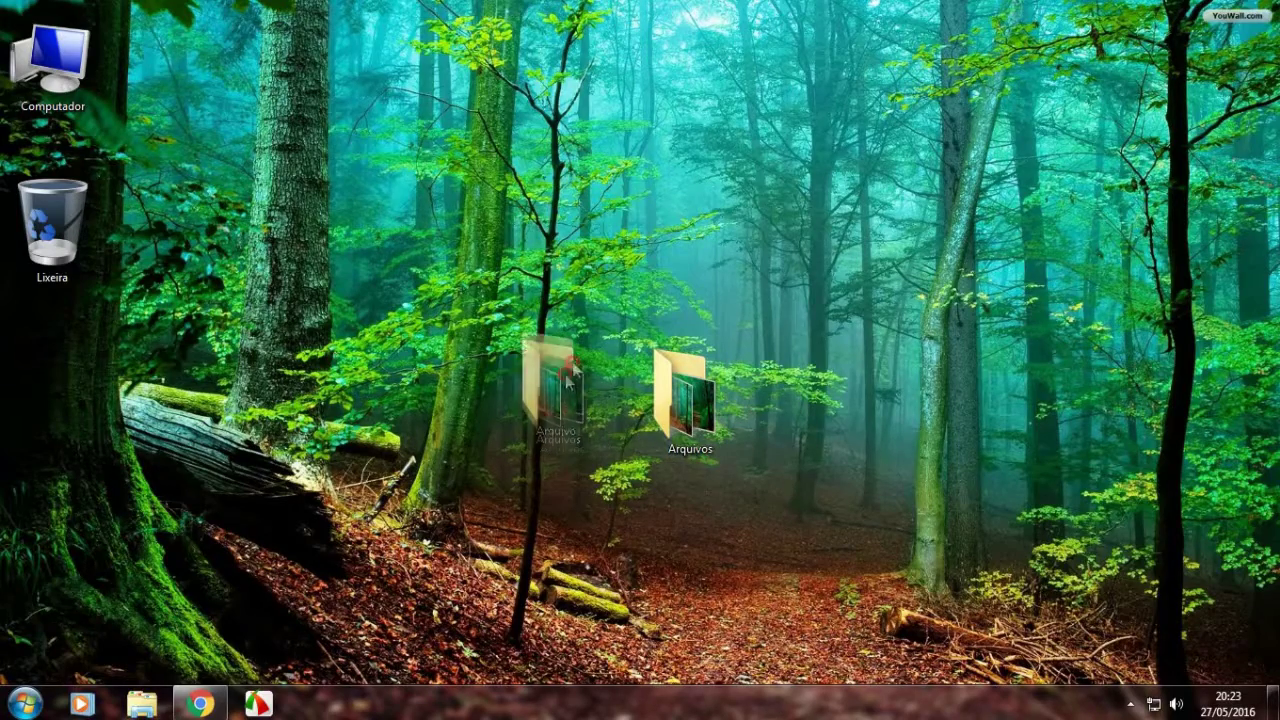
Preview the two forest wallpapers inside the Arquivos folder, then close the folder.
drag(706, 410, 592, 507)
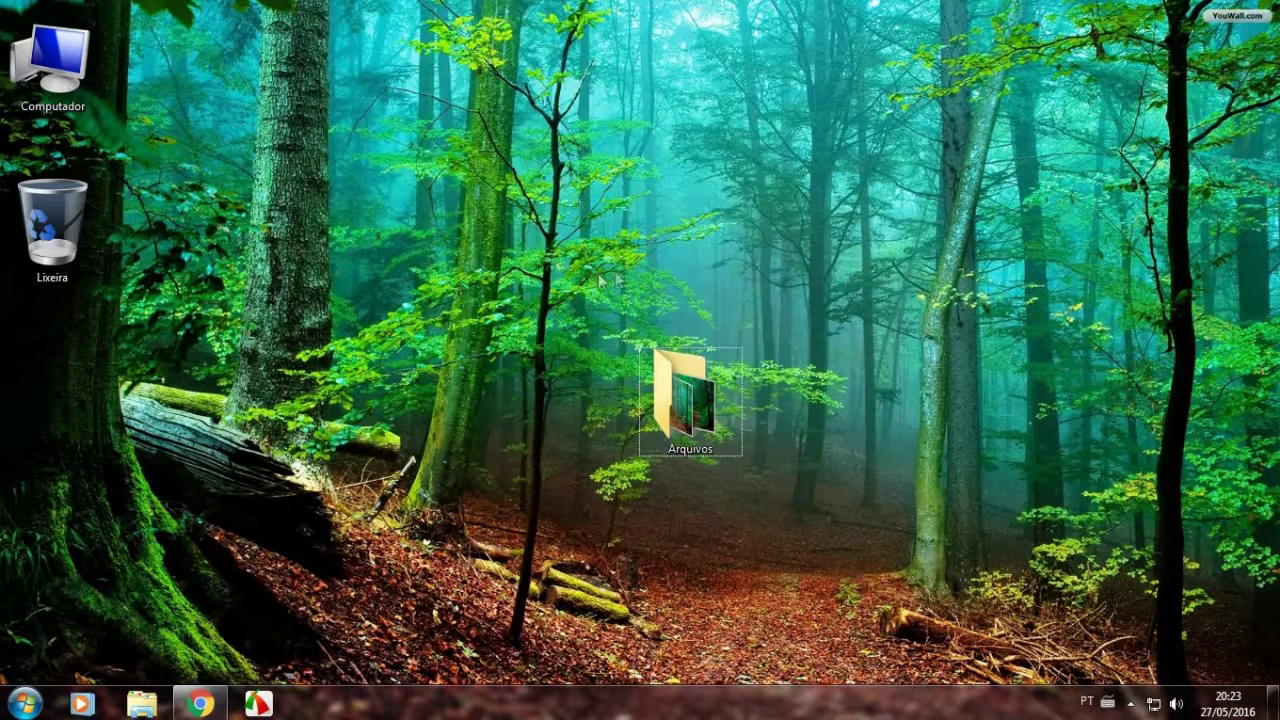
drag(775, 521, 775, 521)
click(775, 521)
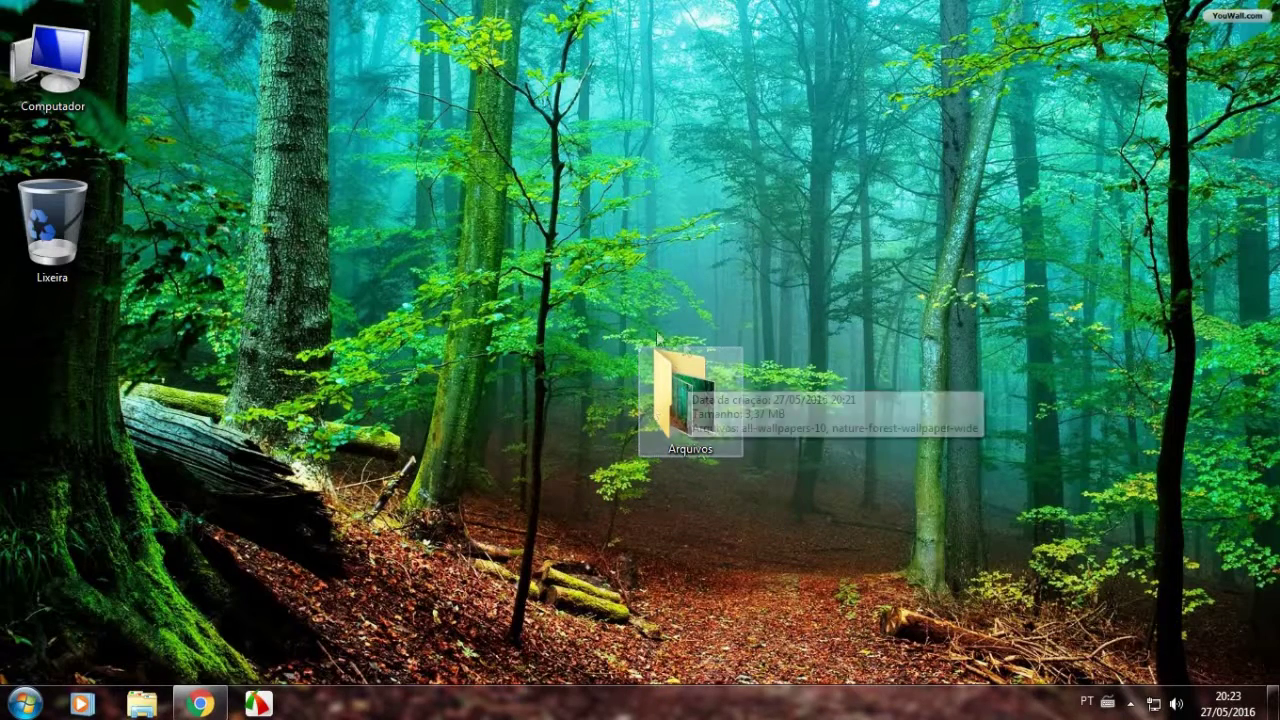
double_click(679, 398)
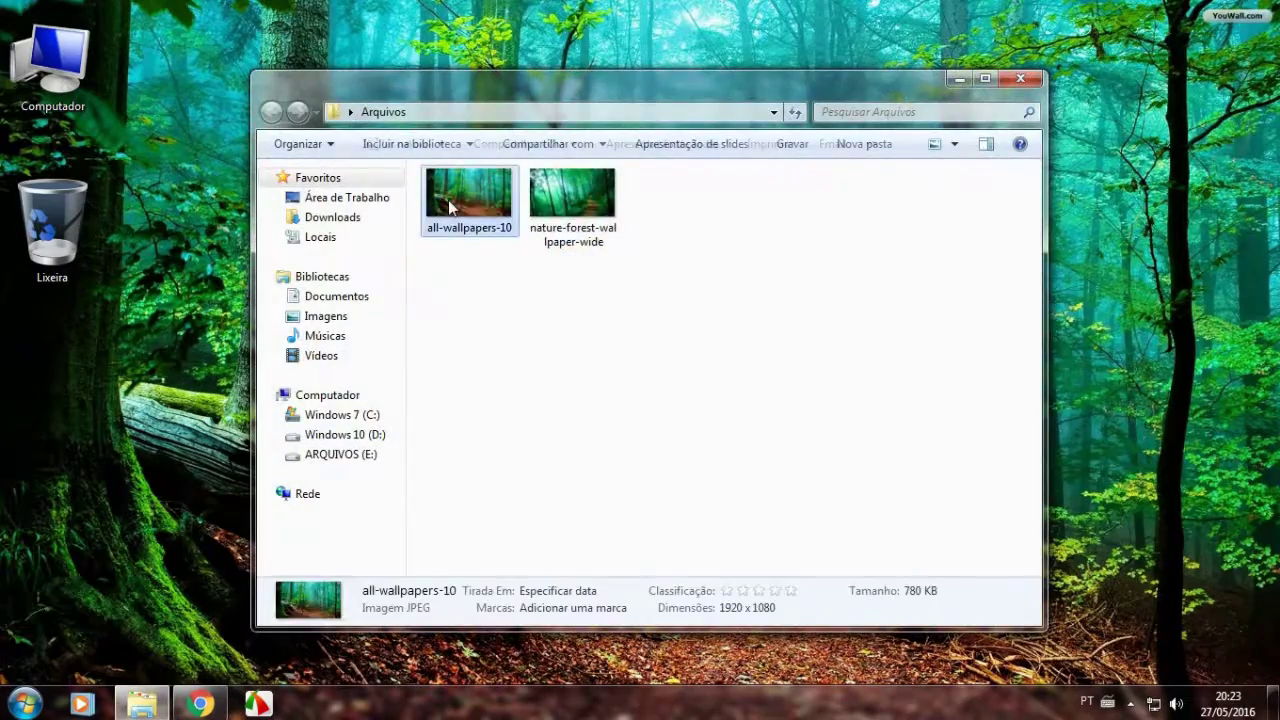
double_click(449, 207)
click(688, 599)
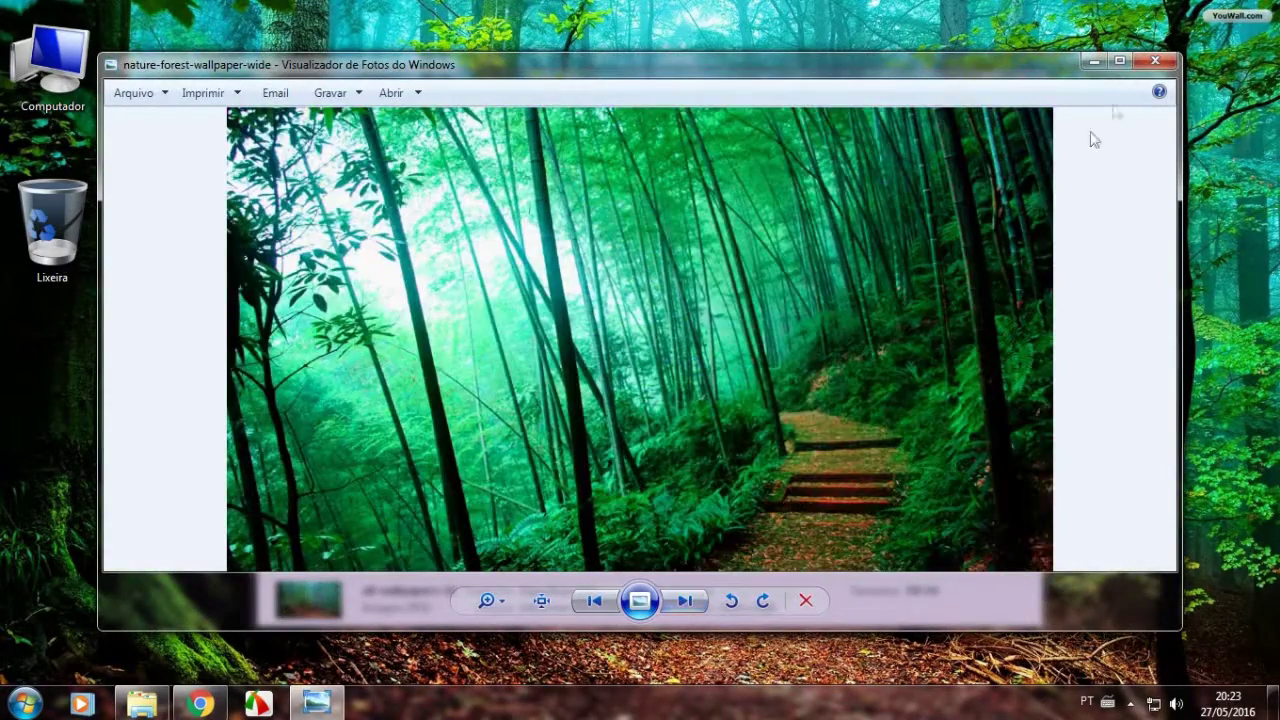
click(1152, 64)
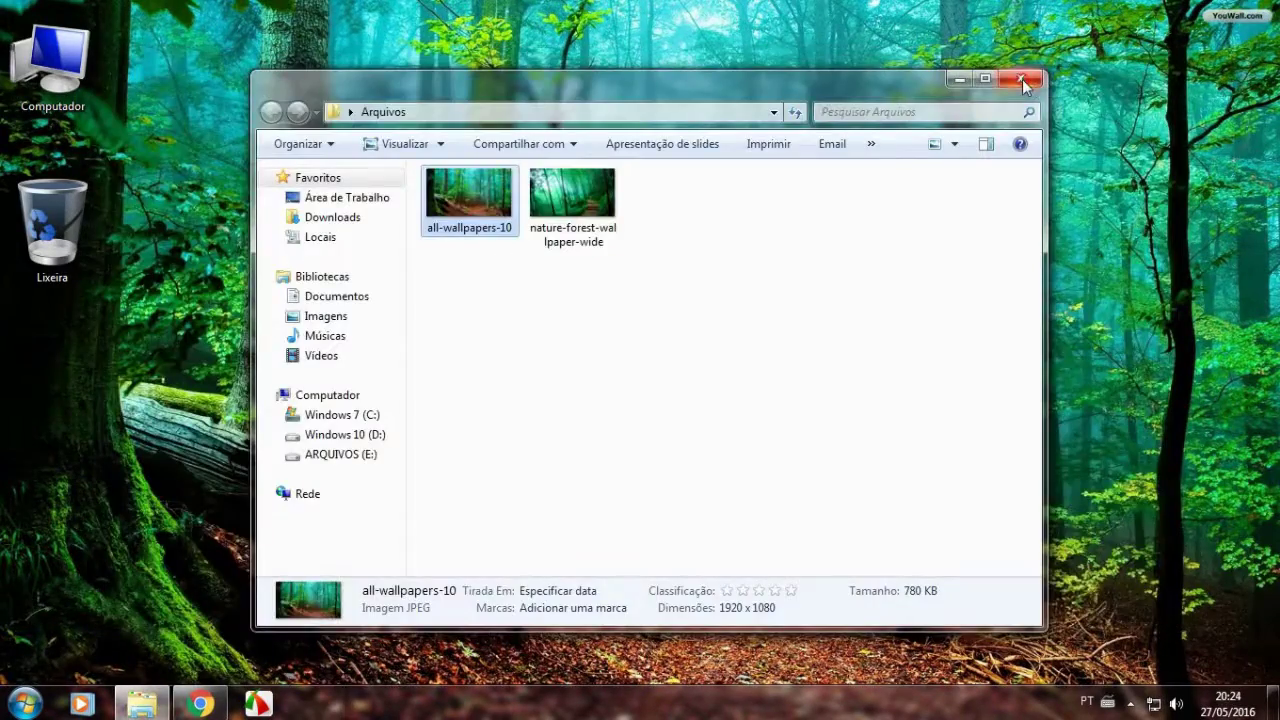
click(1022, 79)
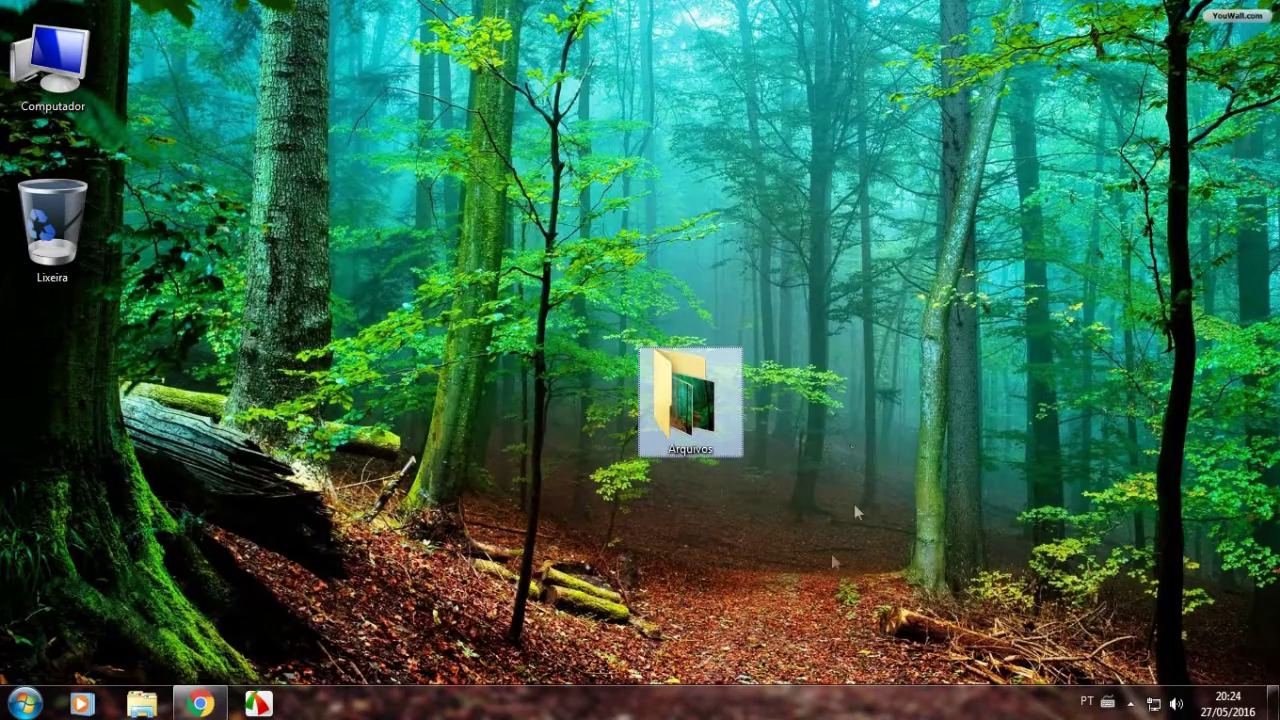
Start adding the Arquivos folder to Arquivos.rar with 'Excluir arquivos após compressão' enabled.
right_click(686, 412)
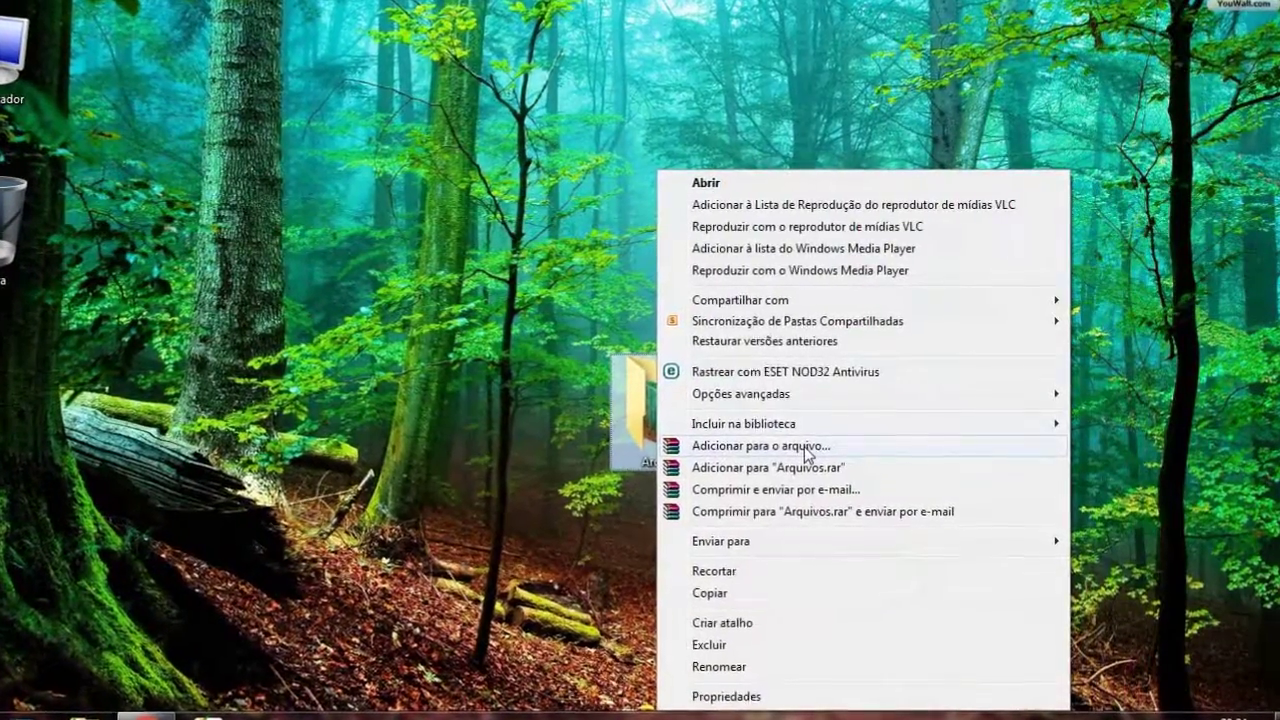
click(806, 441)
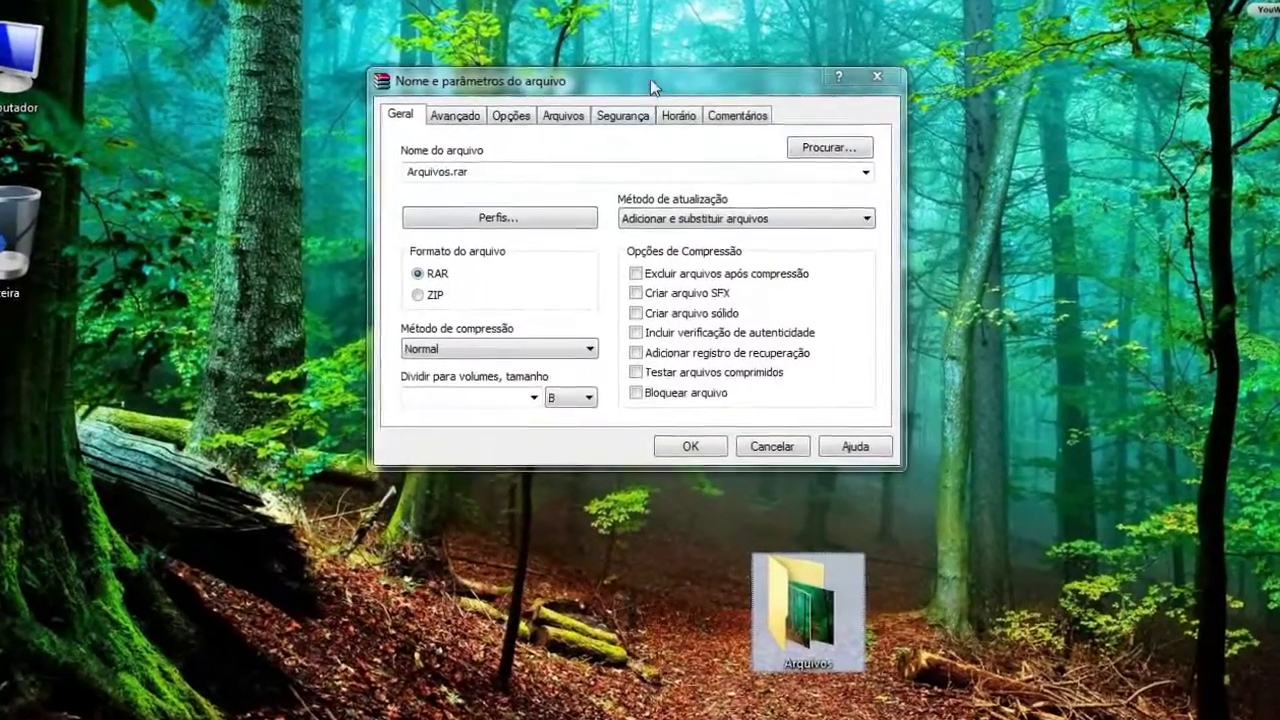
double_click(690, 169)
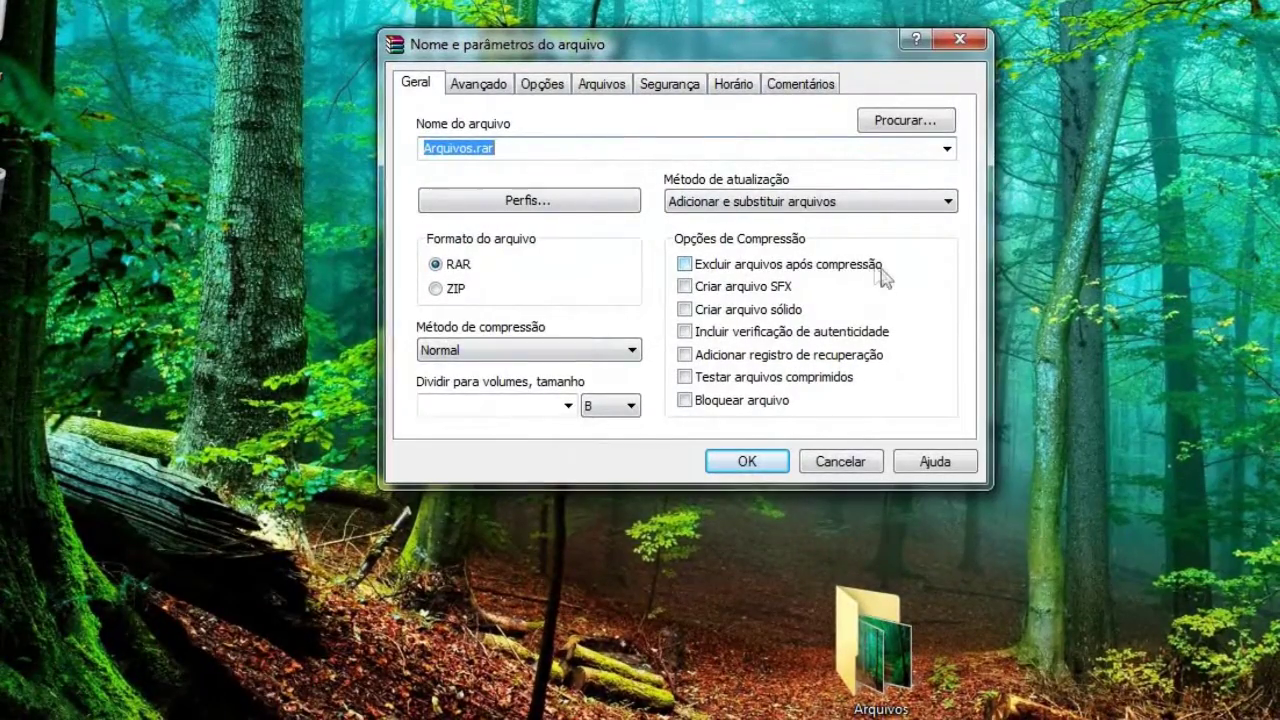
click(678, 264)
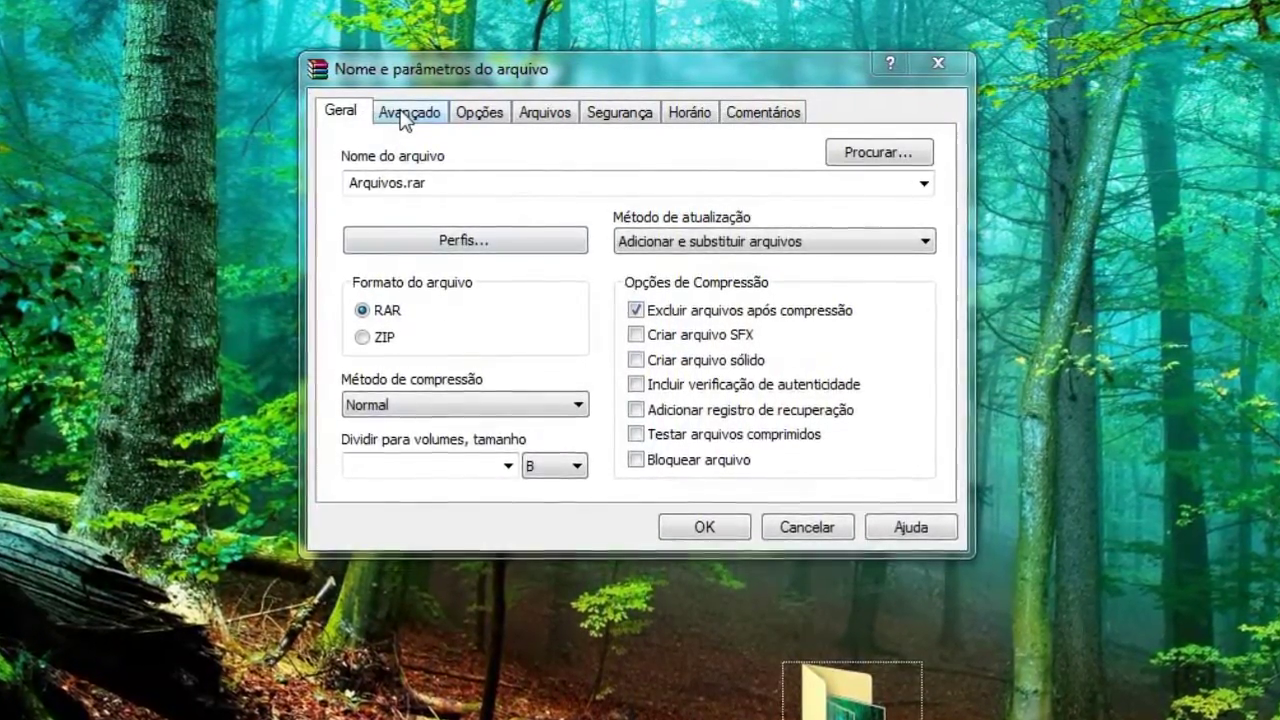
On the Avançado tab, set an archive password with Exibir senha checked, then create the archive.
click(406, 114)
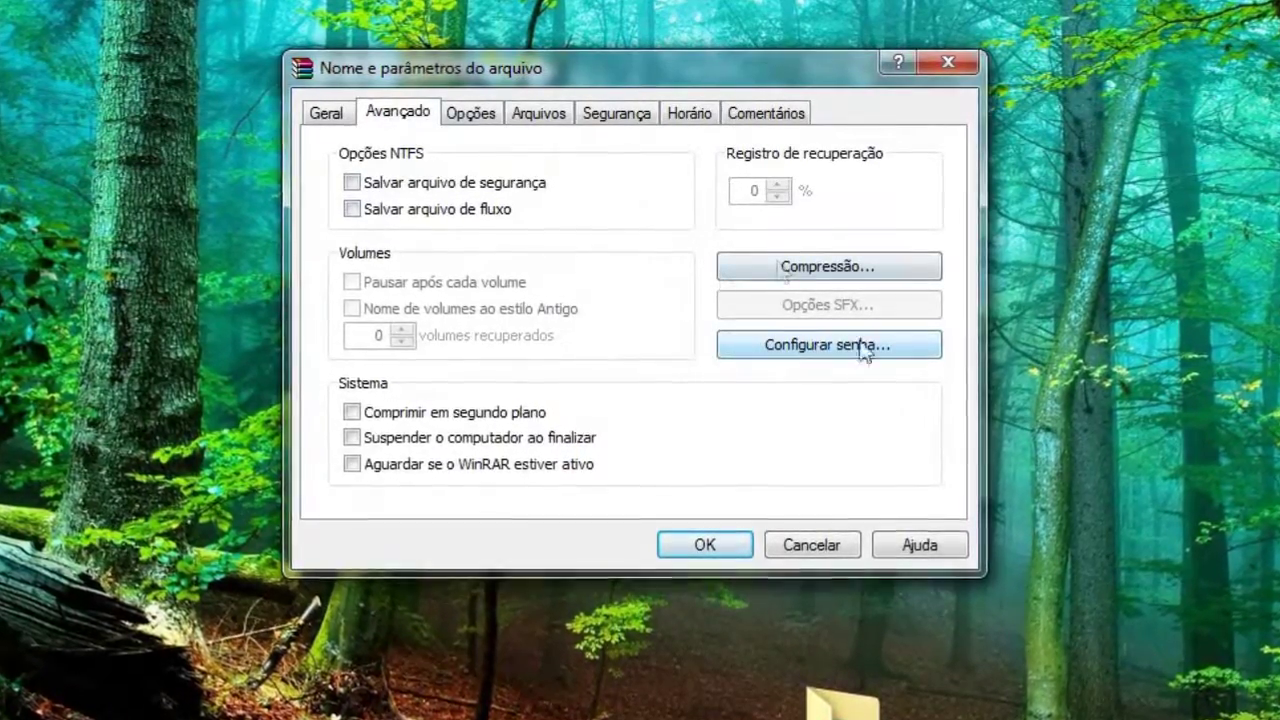
click(325, 115)
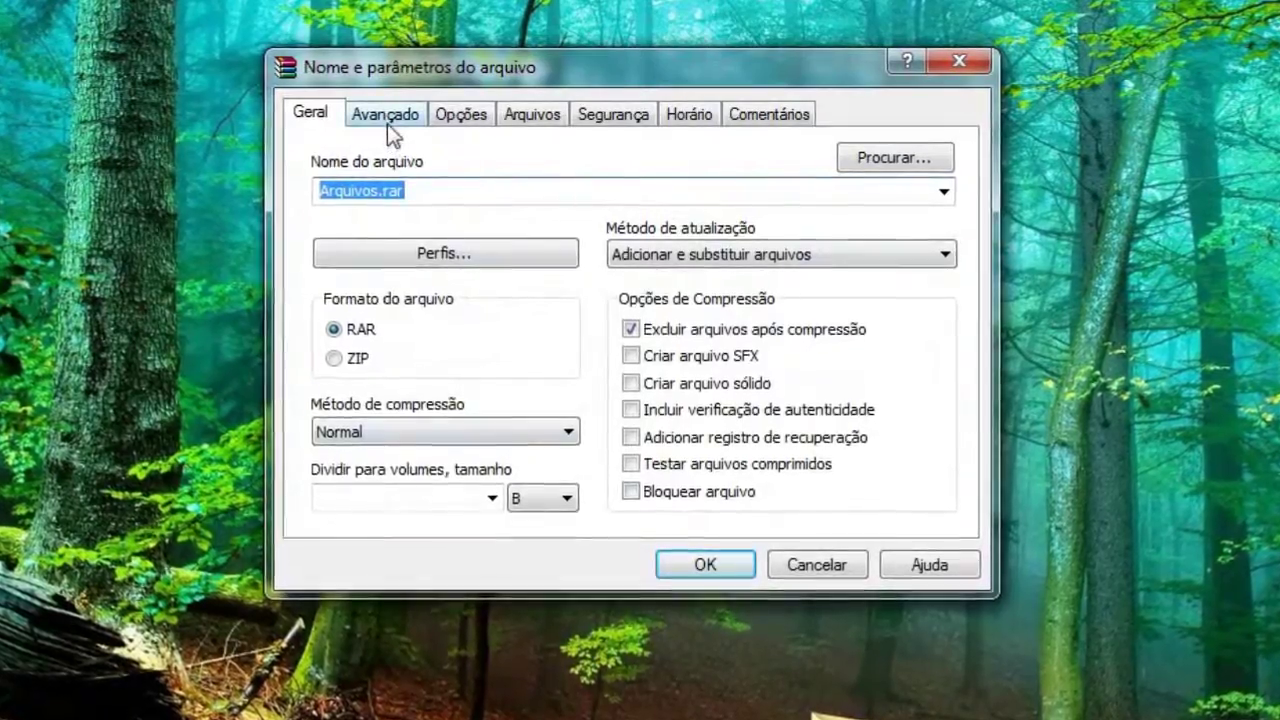
click(387, 122)
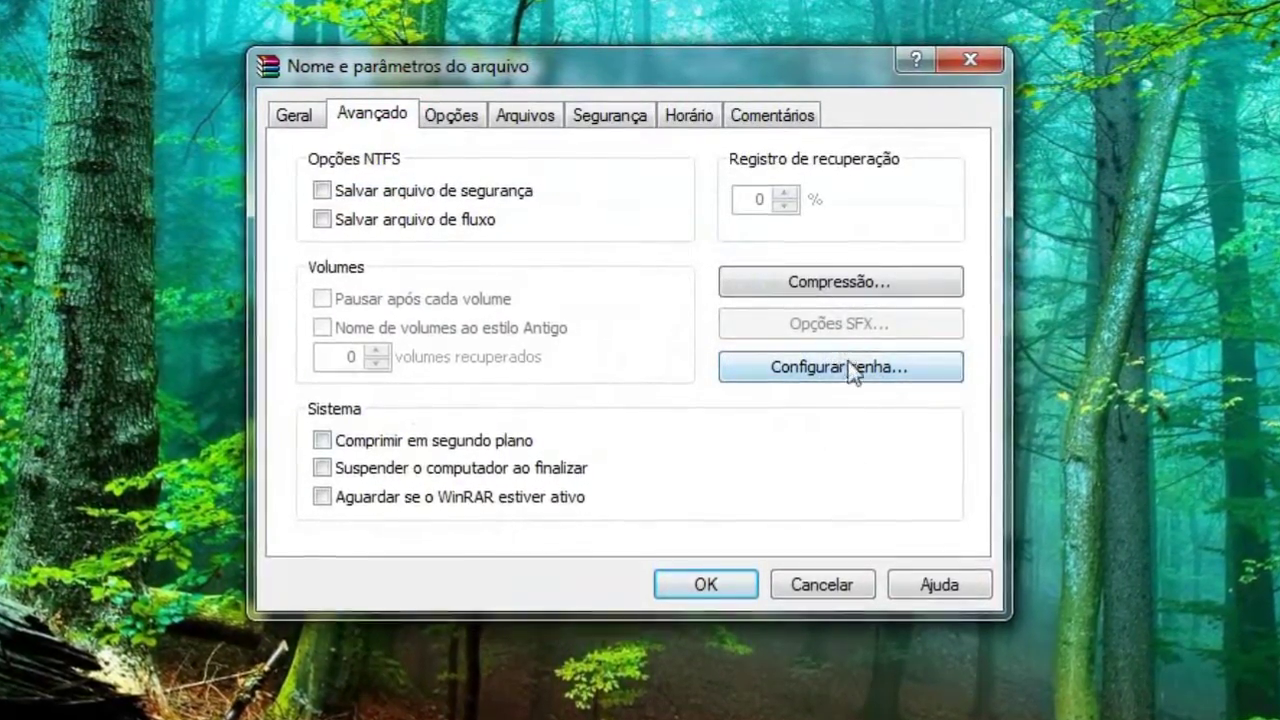
click(849, 368)
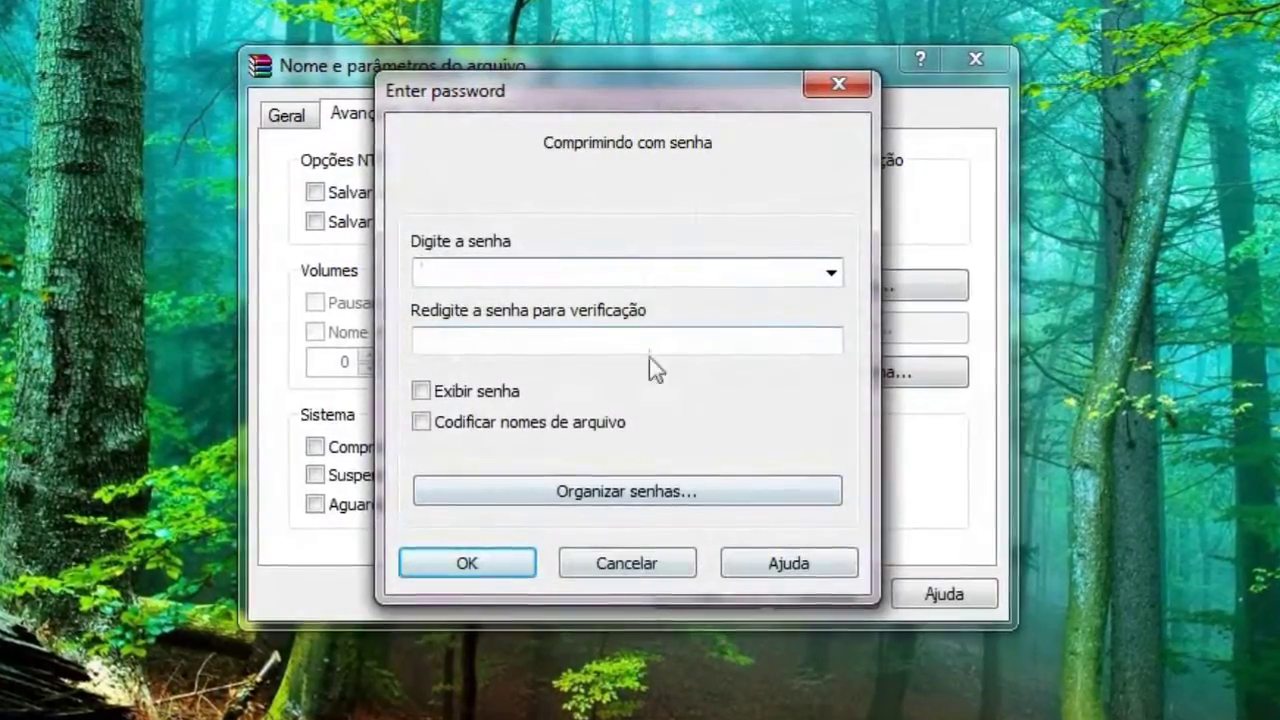
click(417, 394)
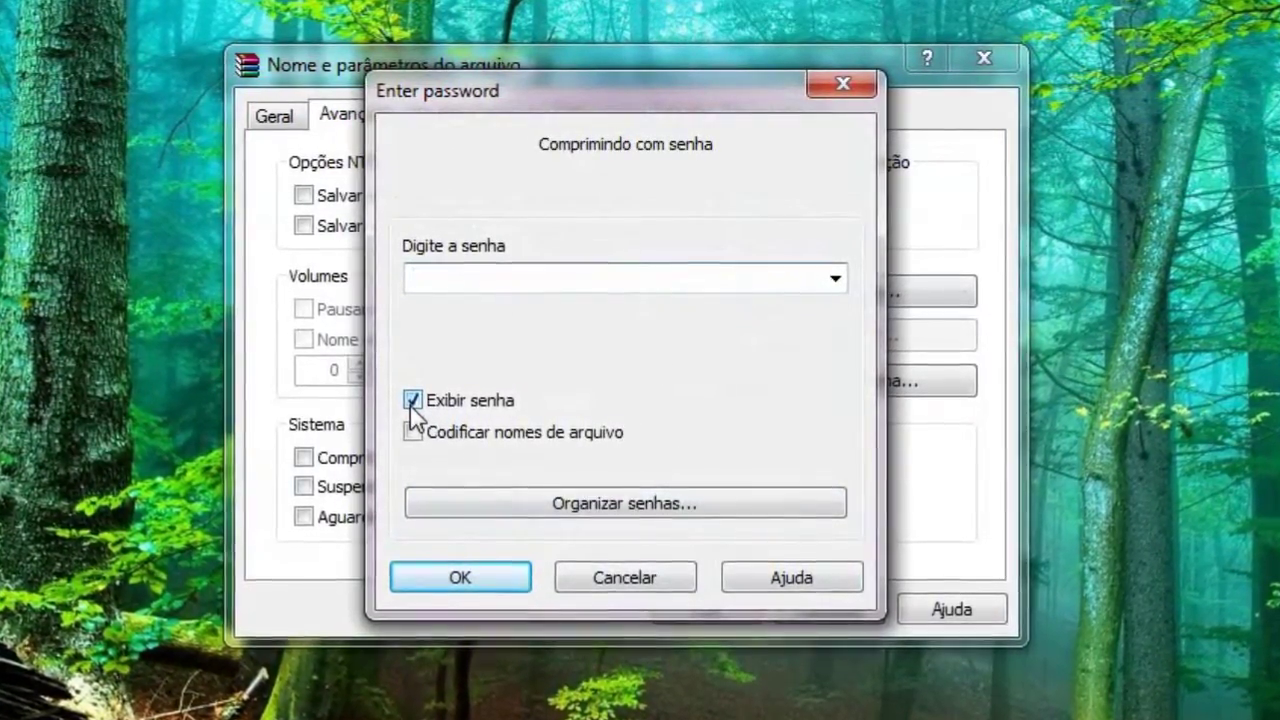
text(12345)
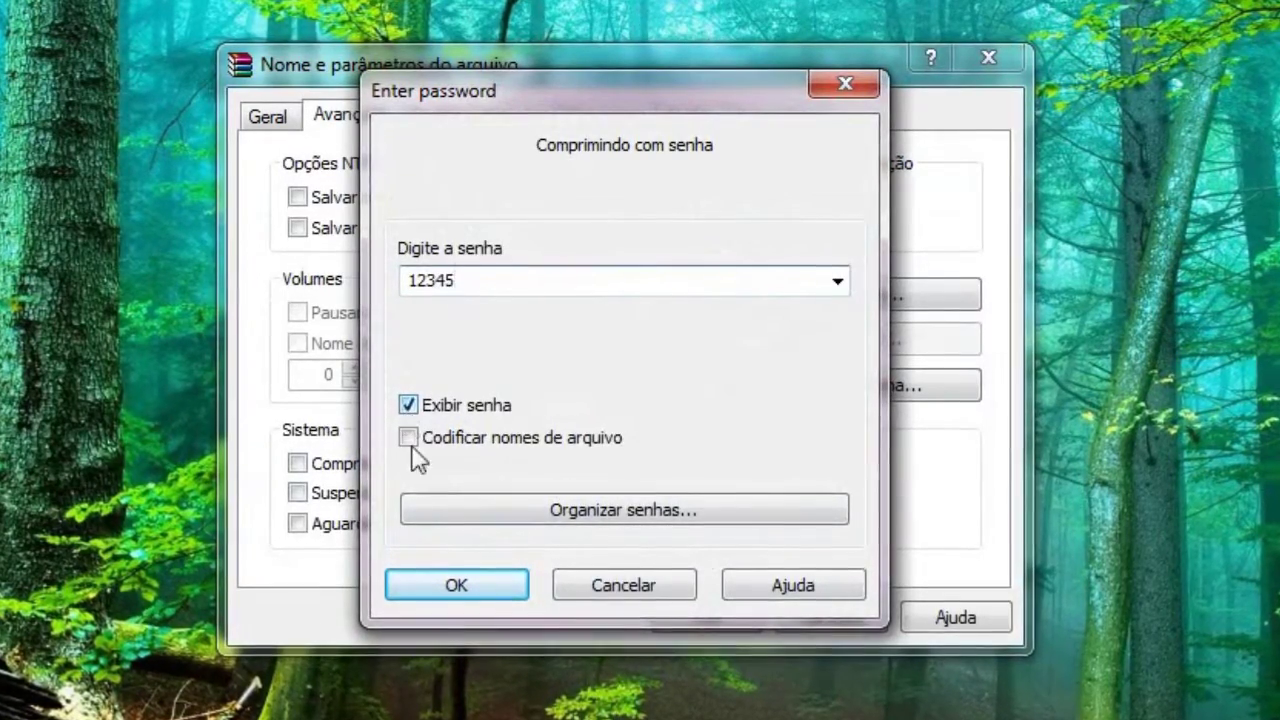
click(430, 578)
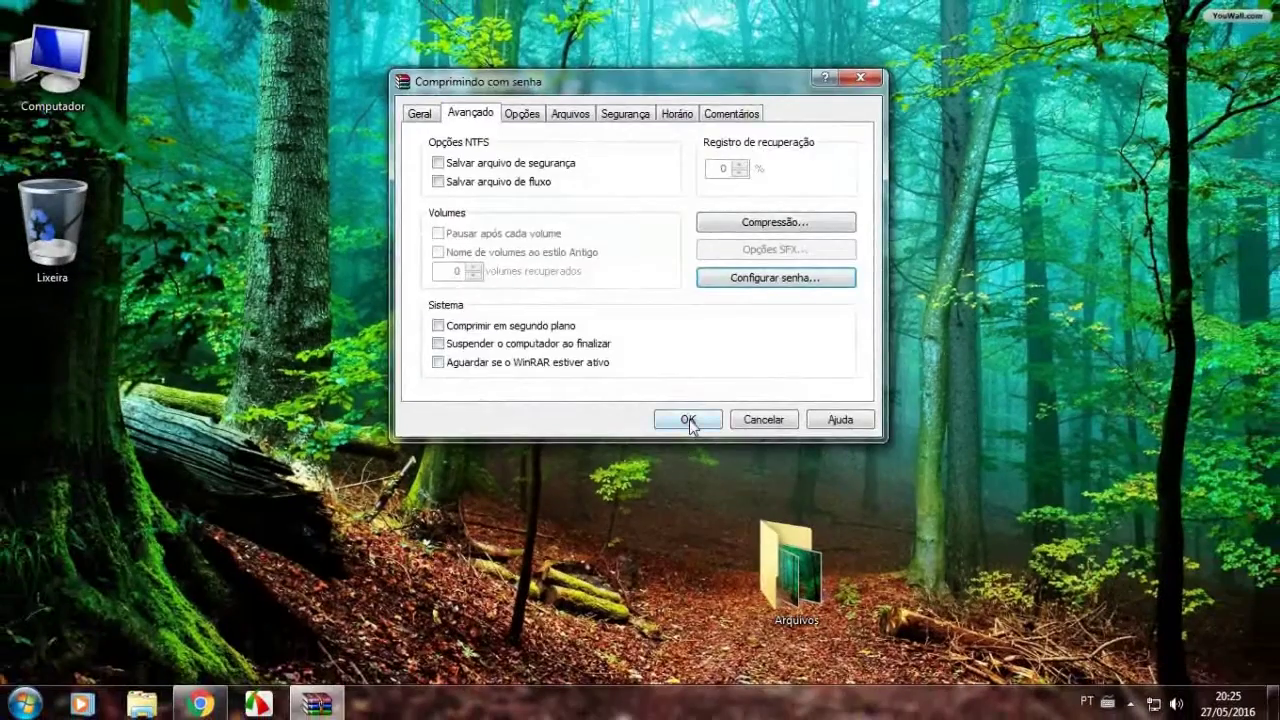
click(690, 420)
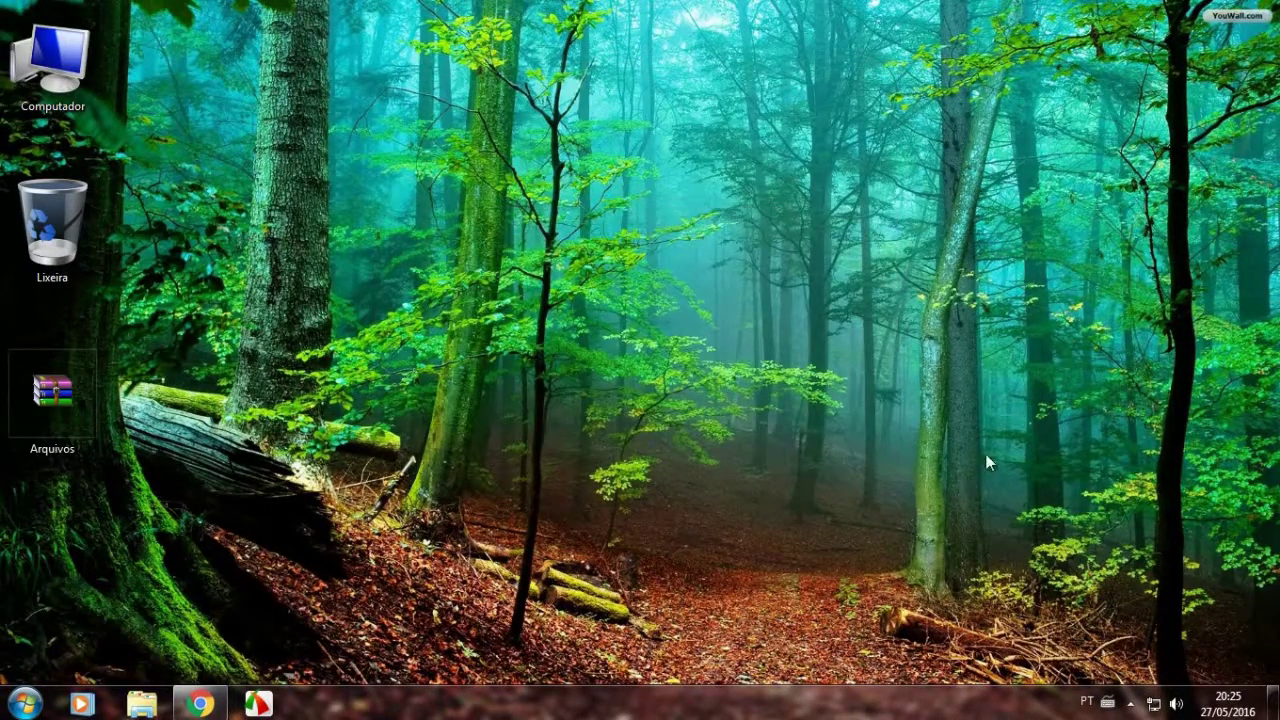
Move the Arquivos.rar icon from the left edge onto the forest path mid-desktop.
drag(986, 454, 676, 648)
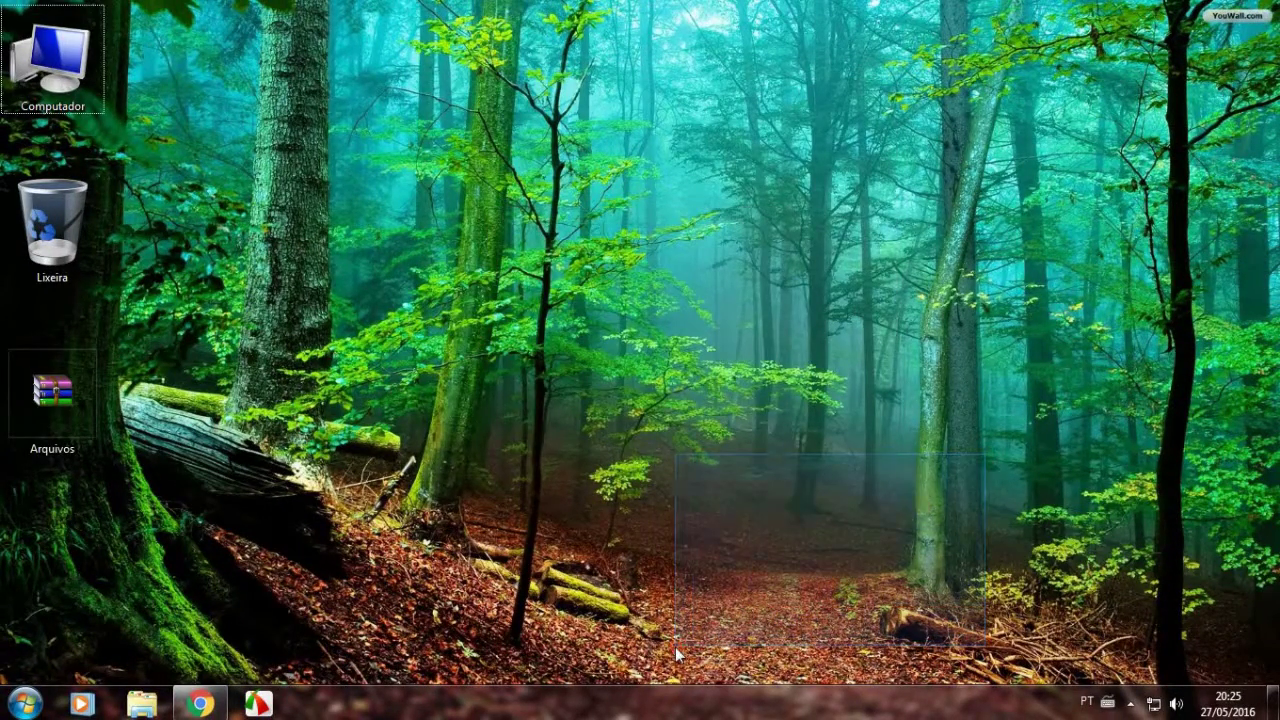
drag(965, 450, 970, 448)
drag(52, 403, 260, 446)
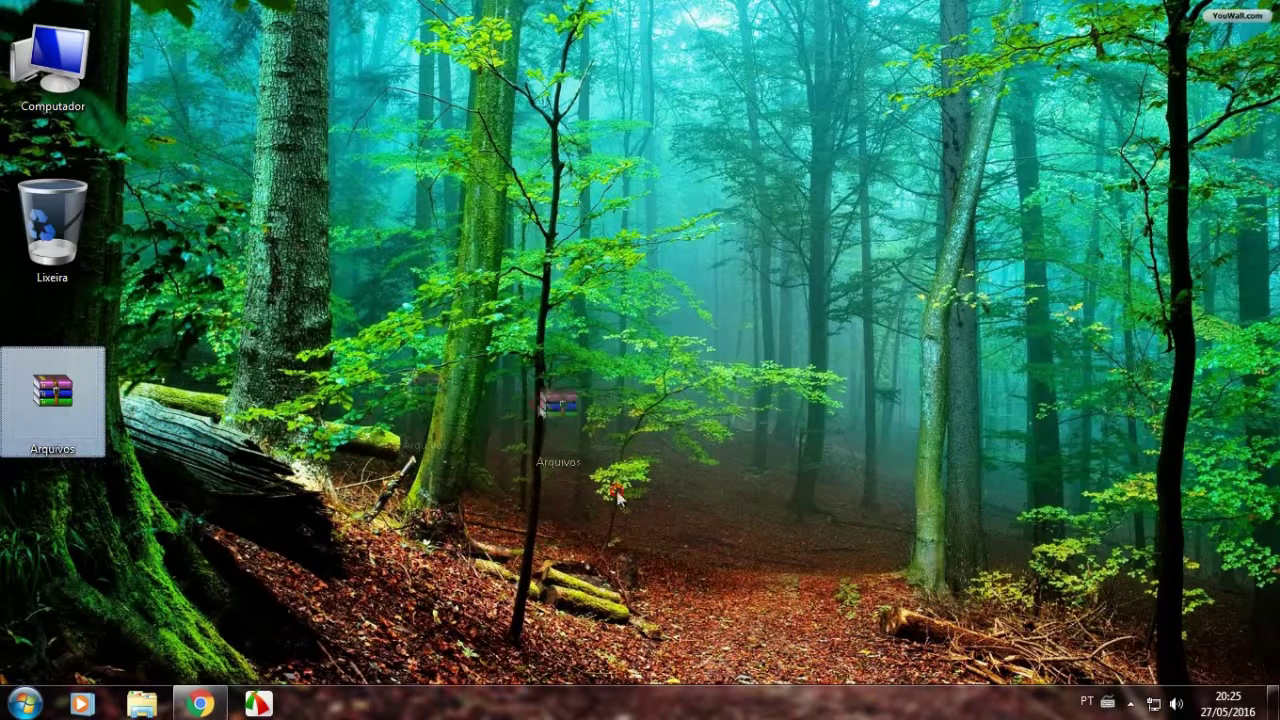
drag(820, 541, 820, 541)
click(895, 503)
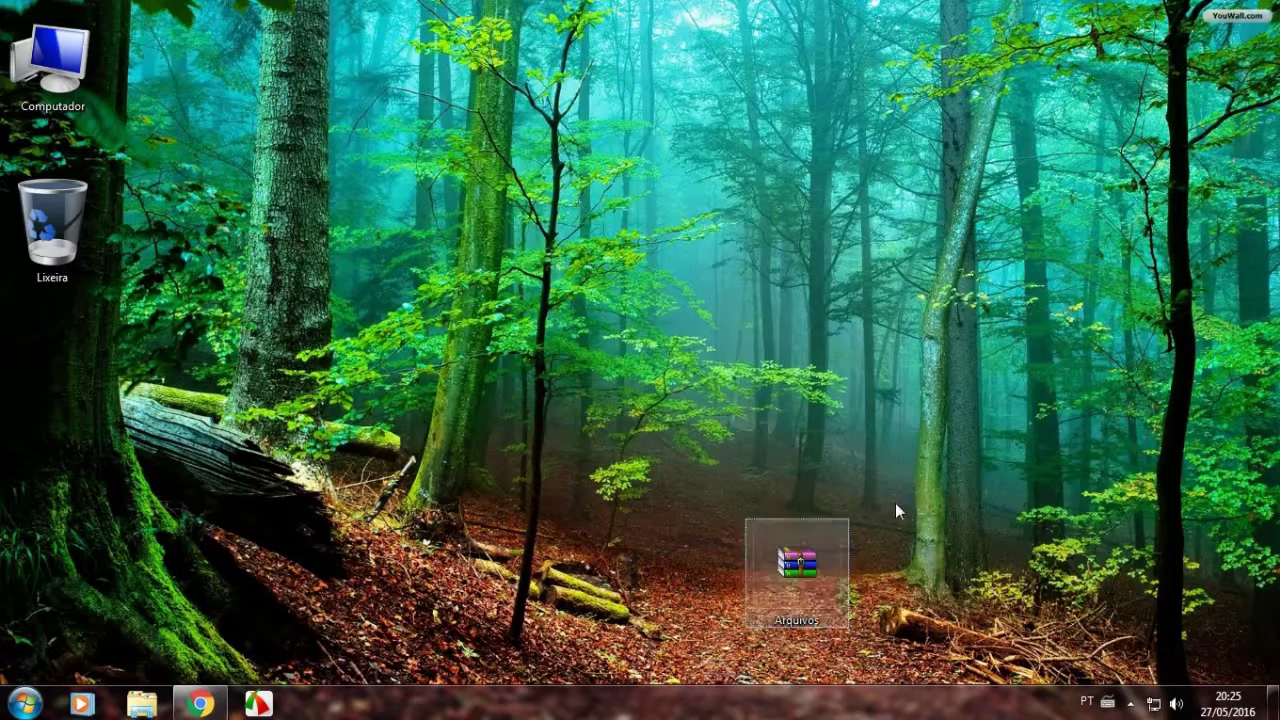
Open all-wallpapers-10.jpg inside Arquivos.rar with the archive password, then close the viewer and WinRAR.
double_click(796, 554)
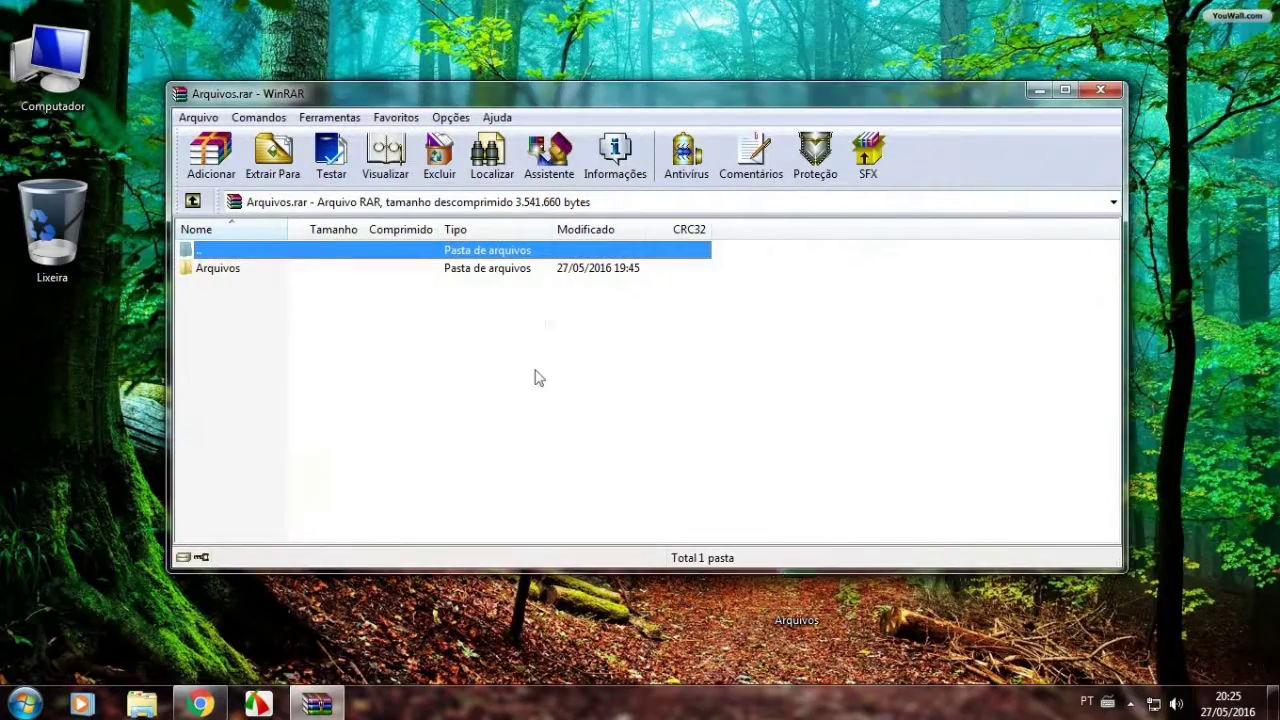
click(222, 270)
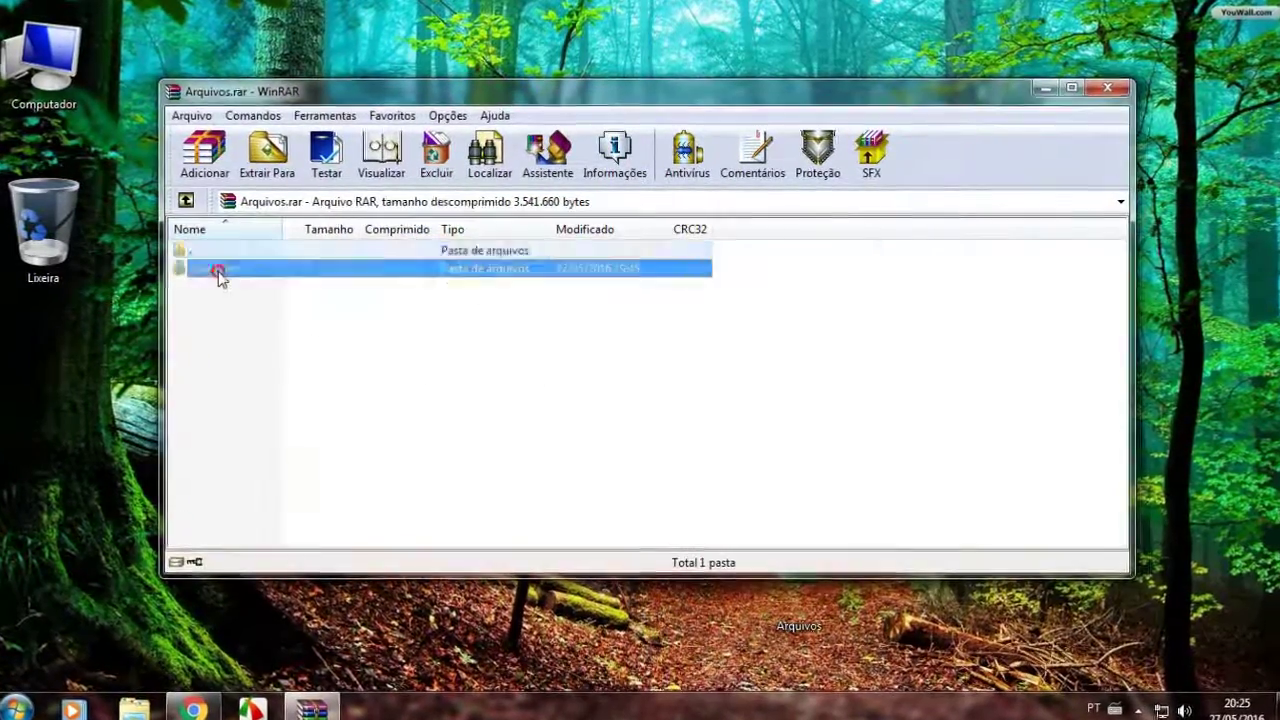
double_click(220, 270)
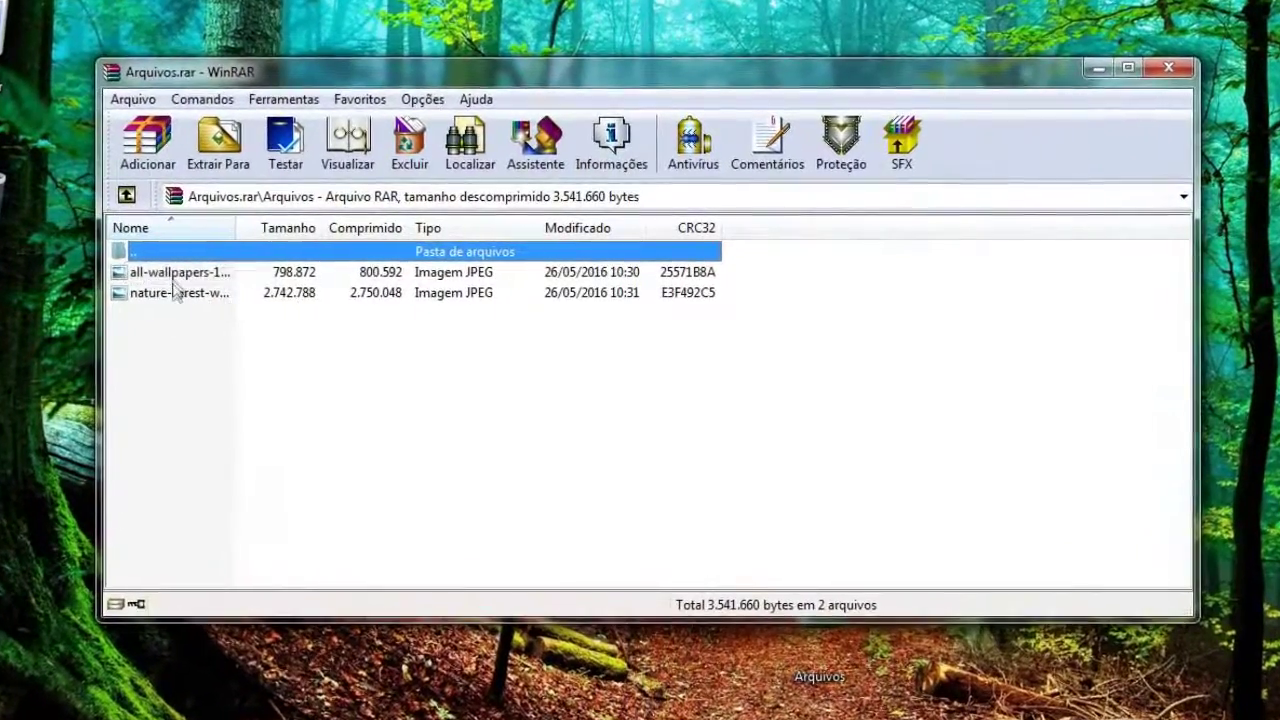
double_click(185, 271)
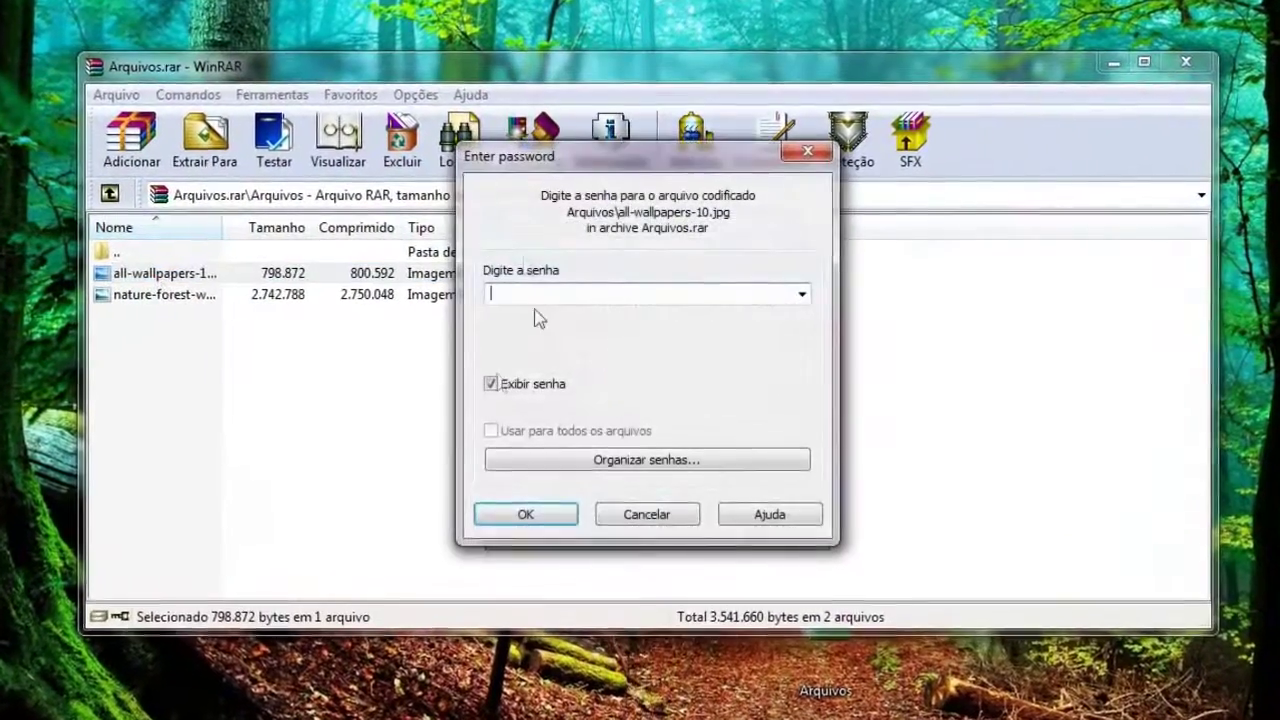
text(12345)
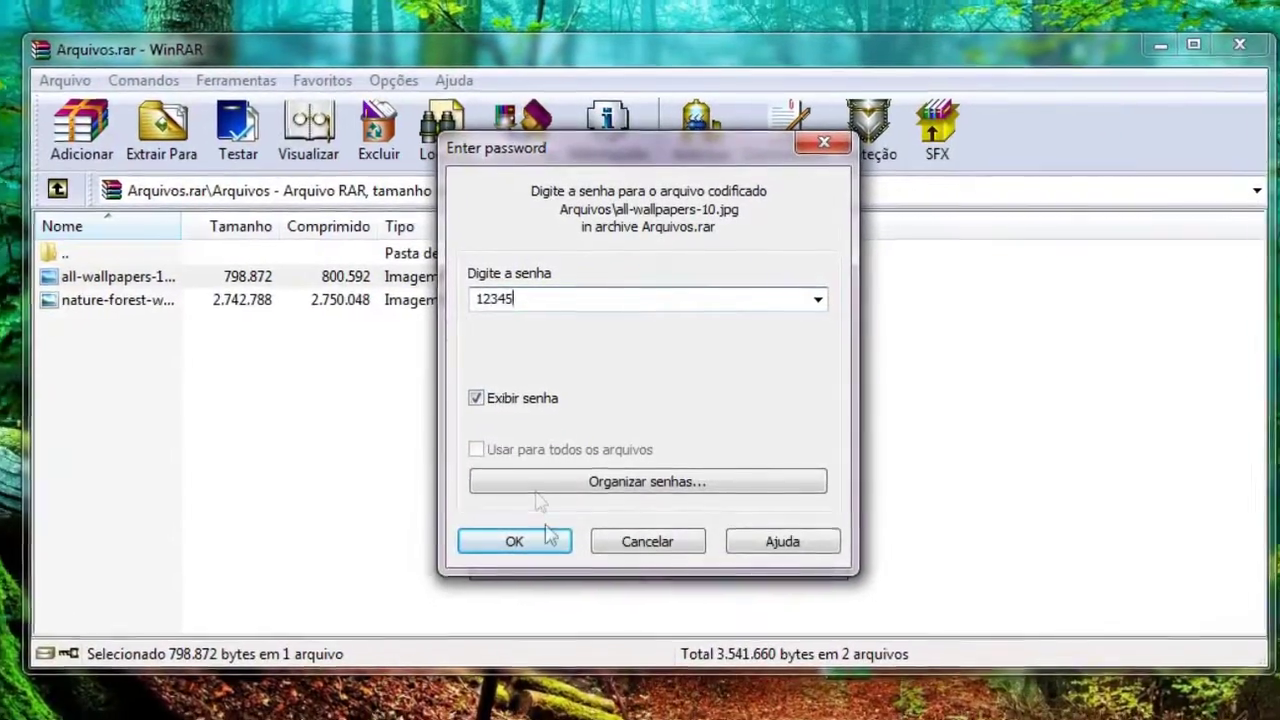
click(530, 549)
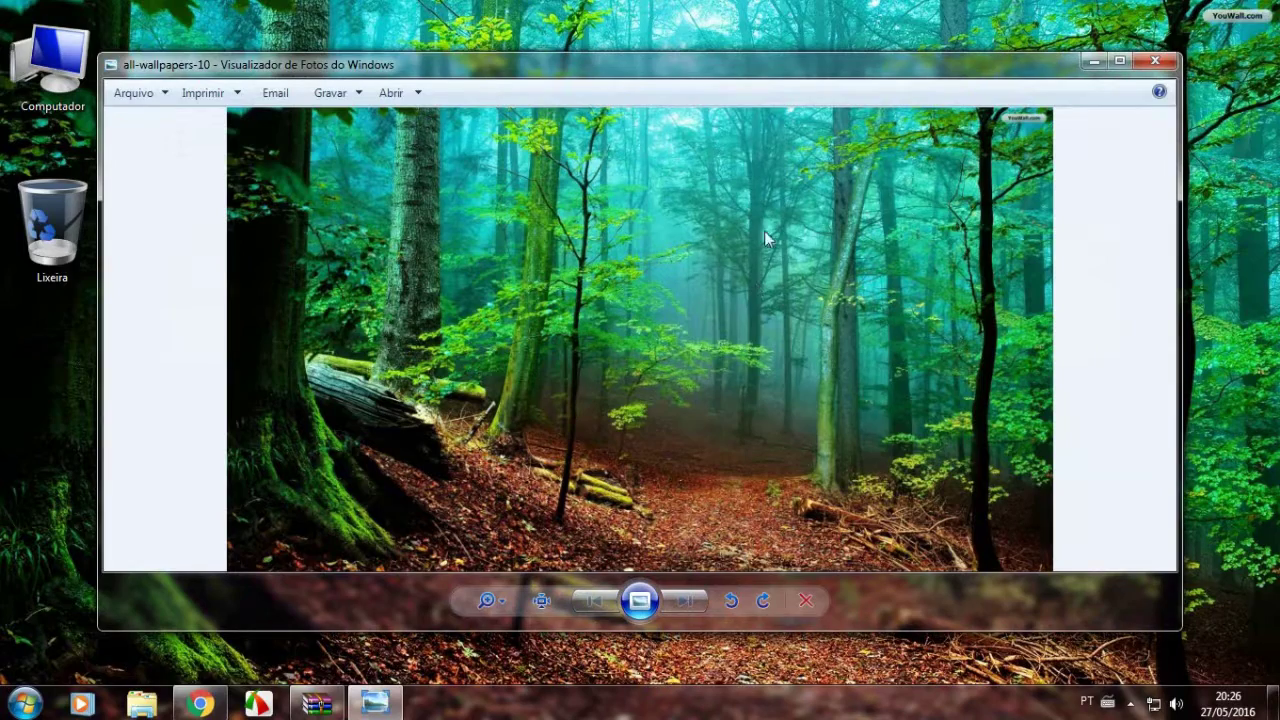
click(1154, 64)
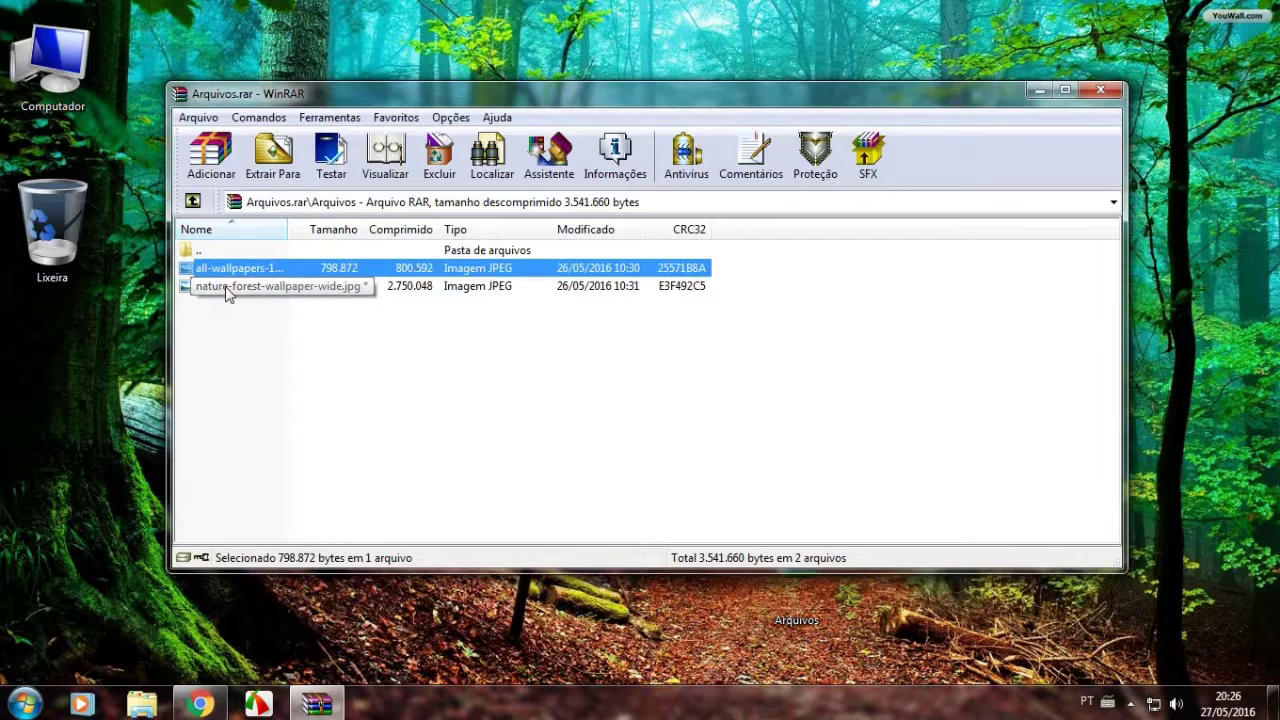
click(1103, 93)
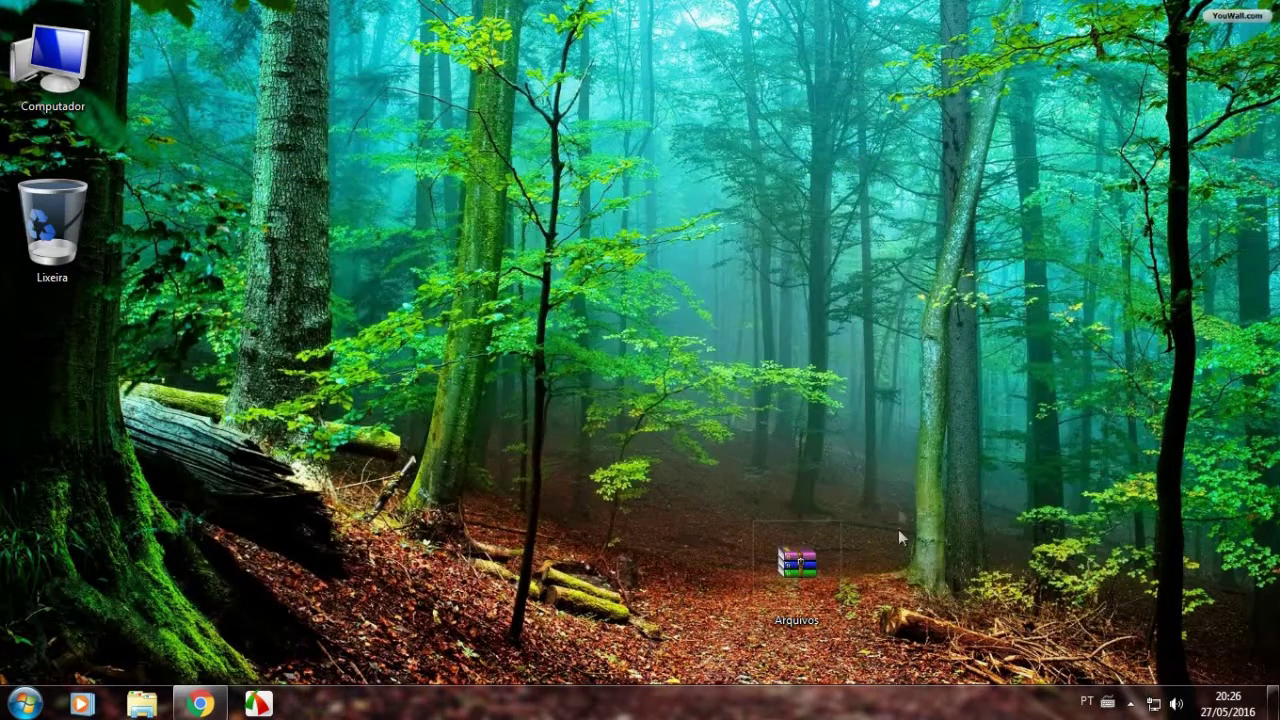
Reposition the Arquivos archive icon higher up, near the middle of the desktop.
drag(903, 471, 656, 658)
drag(939, 433, 673, 660)
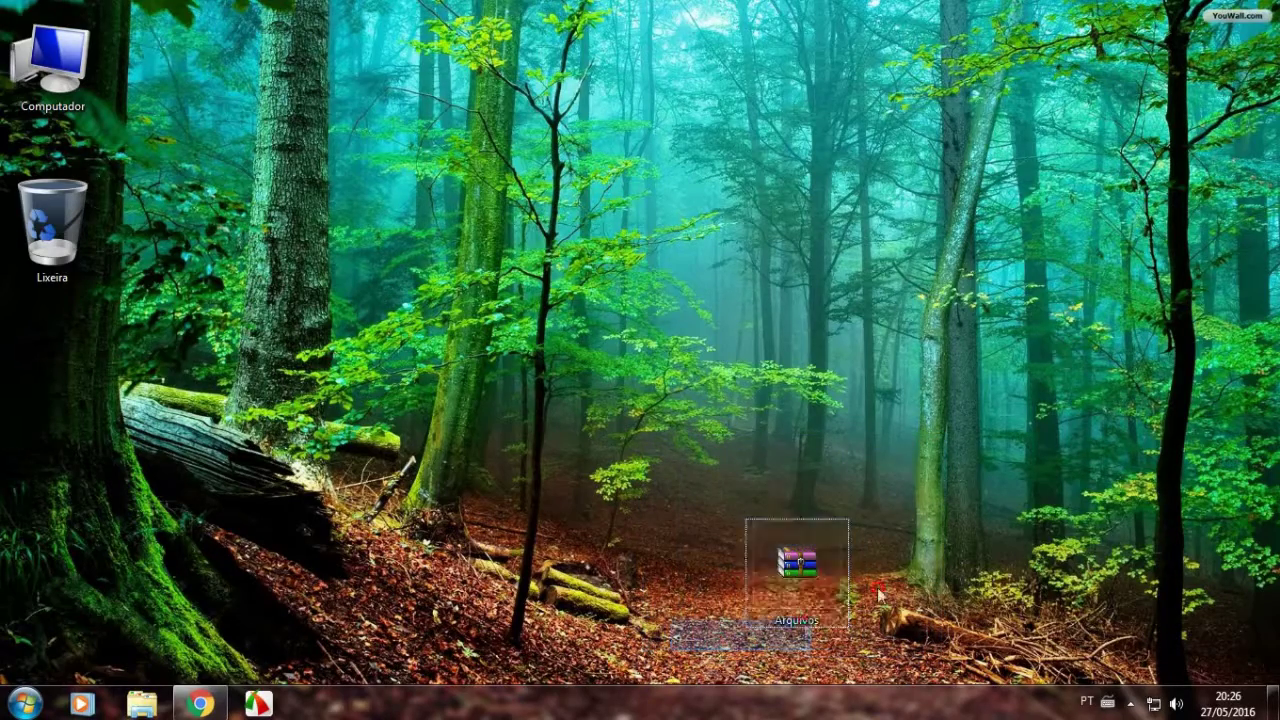
drag(972, 432, 903, 512)
drag(701, 645, 672, 668)
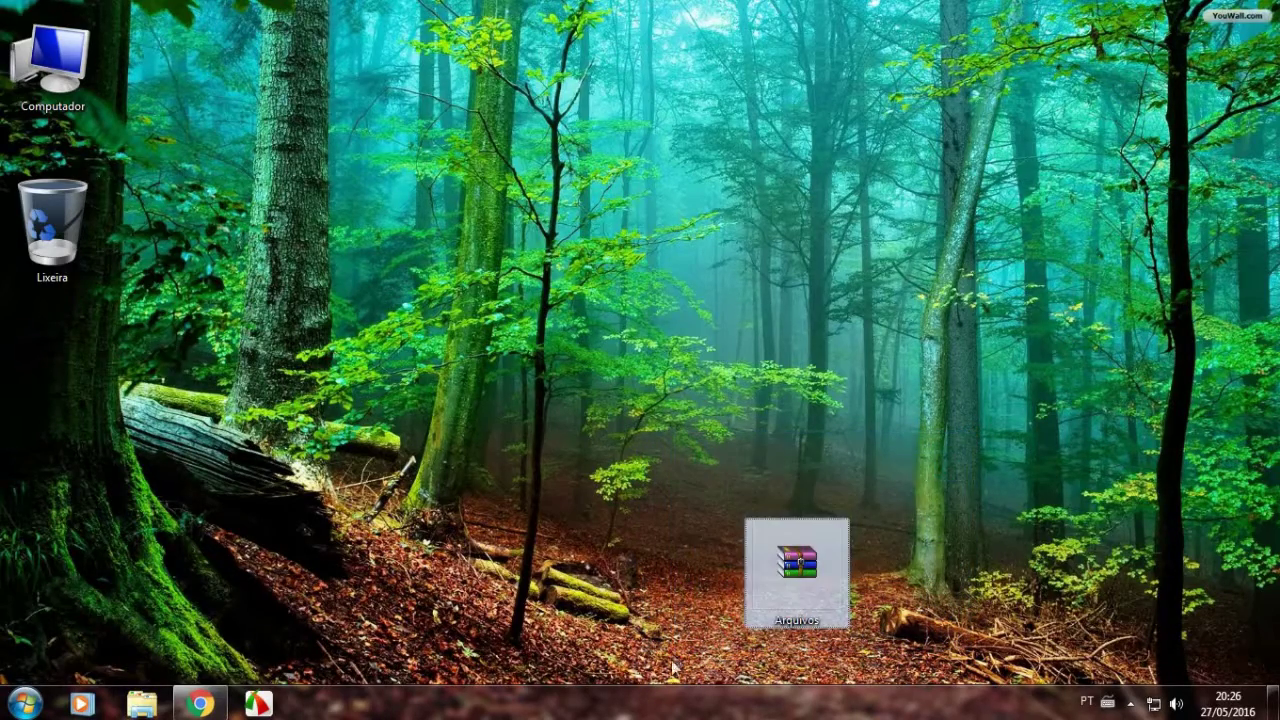
click(949, 451)
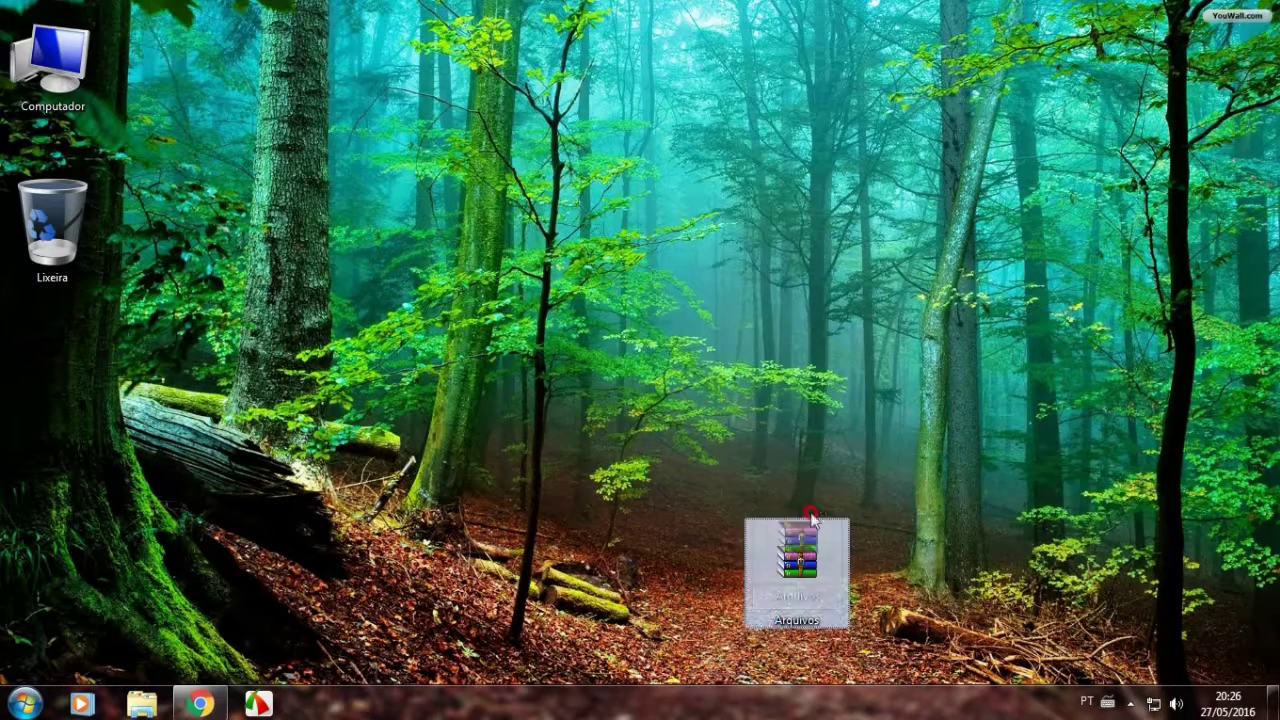
drag(812, 518, 815, 380)
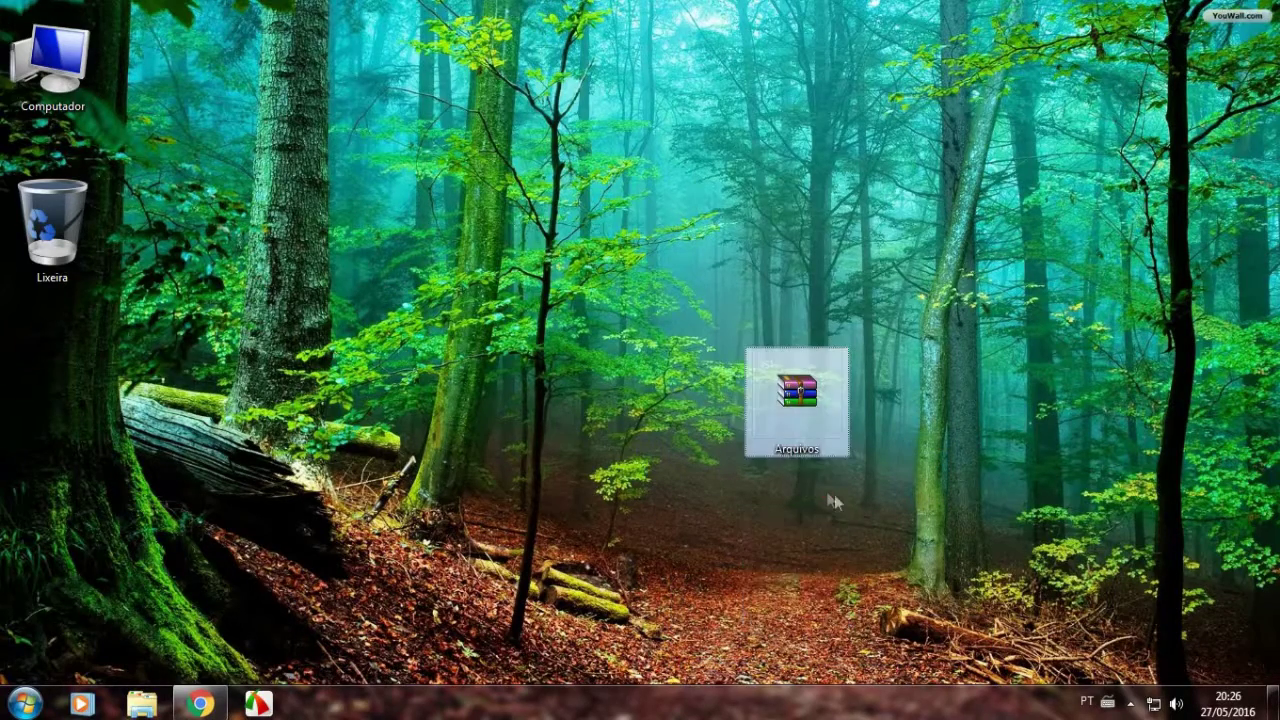
Extract the Arquivos archive here on the desktop with Extrair aqui, confirming its password.
right_click(779, 397)
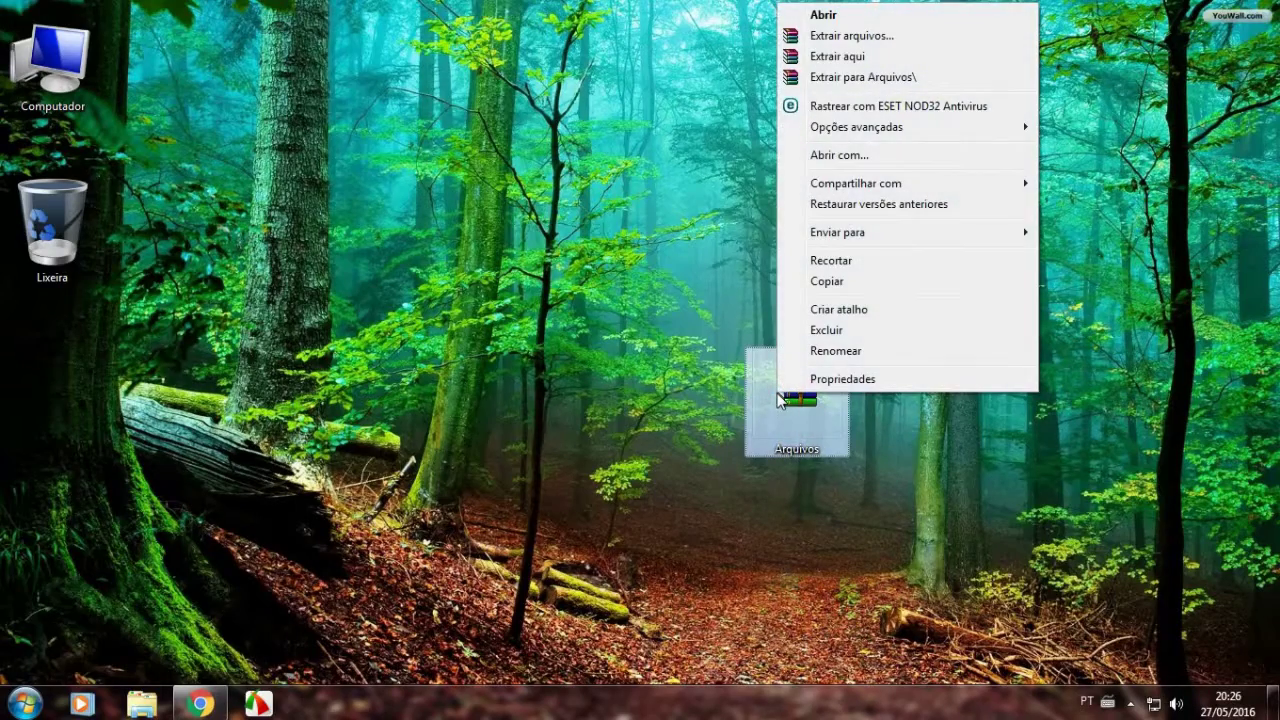
click(852, 57)
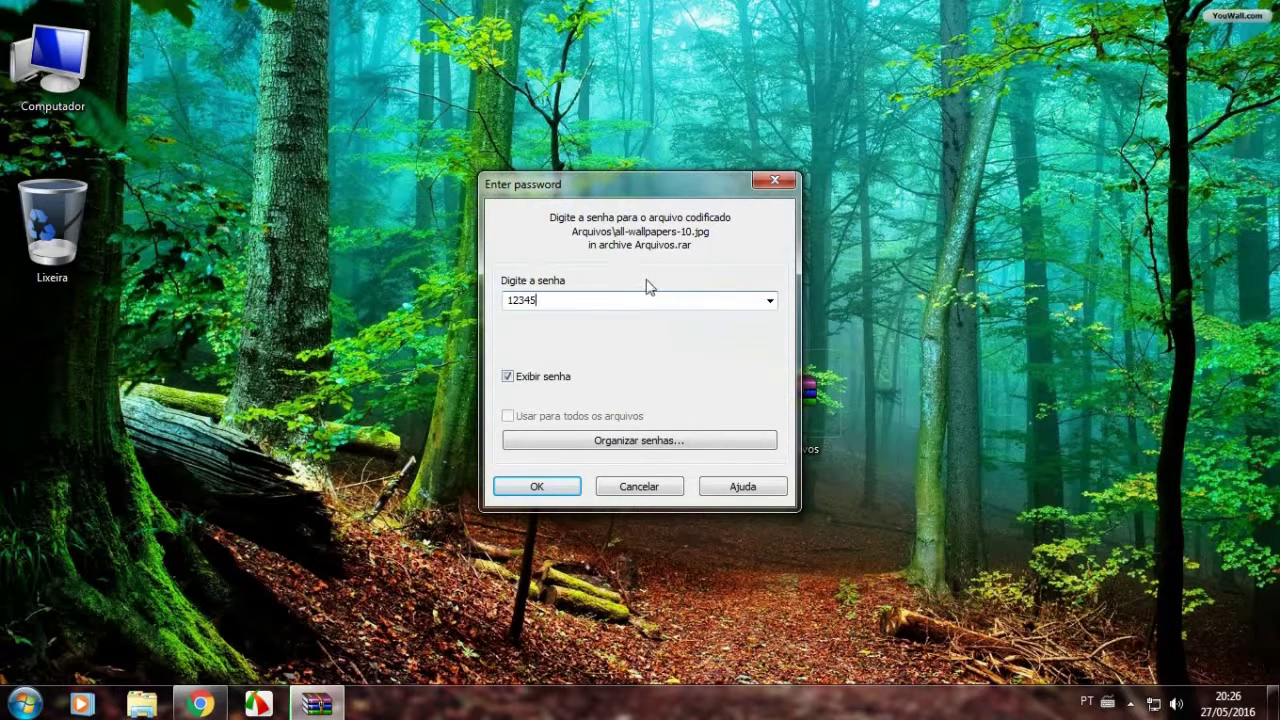
click(549, 486)
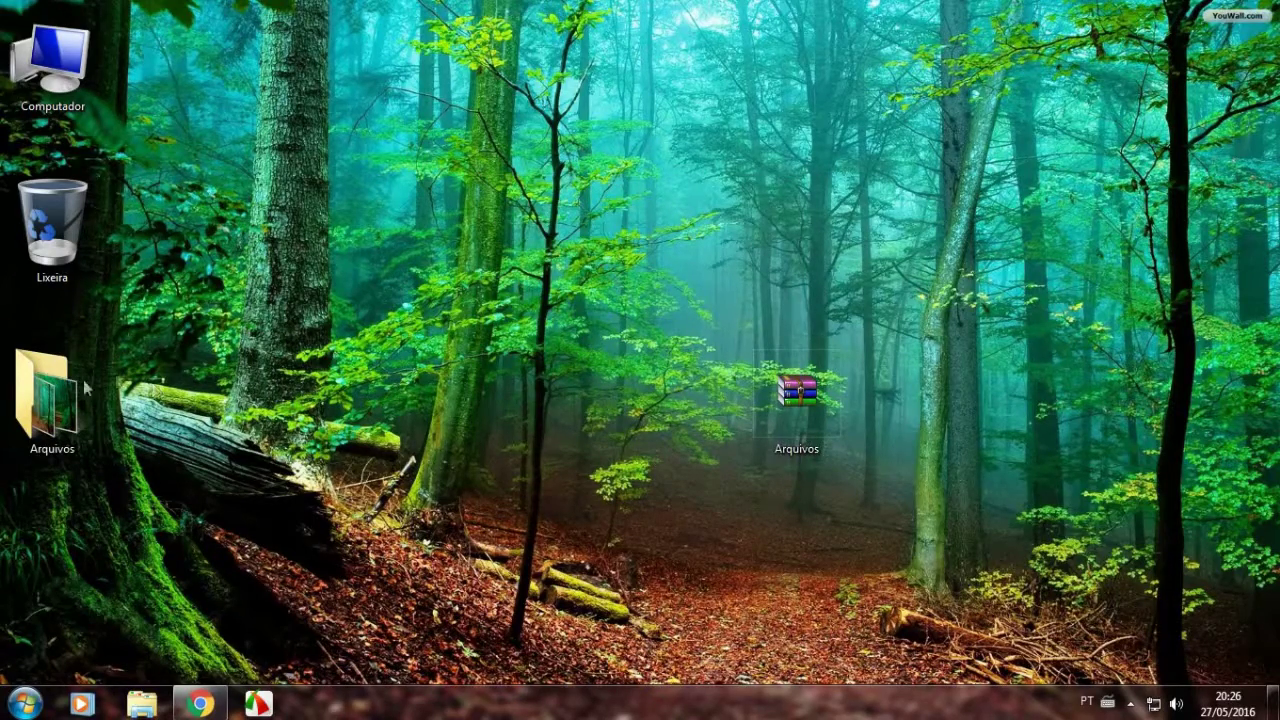
Place the extracted Arquivos folder beside the archive, check both wallpapers open, then select both icons.
drag(113, 455, 484, 520)
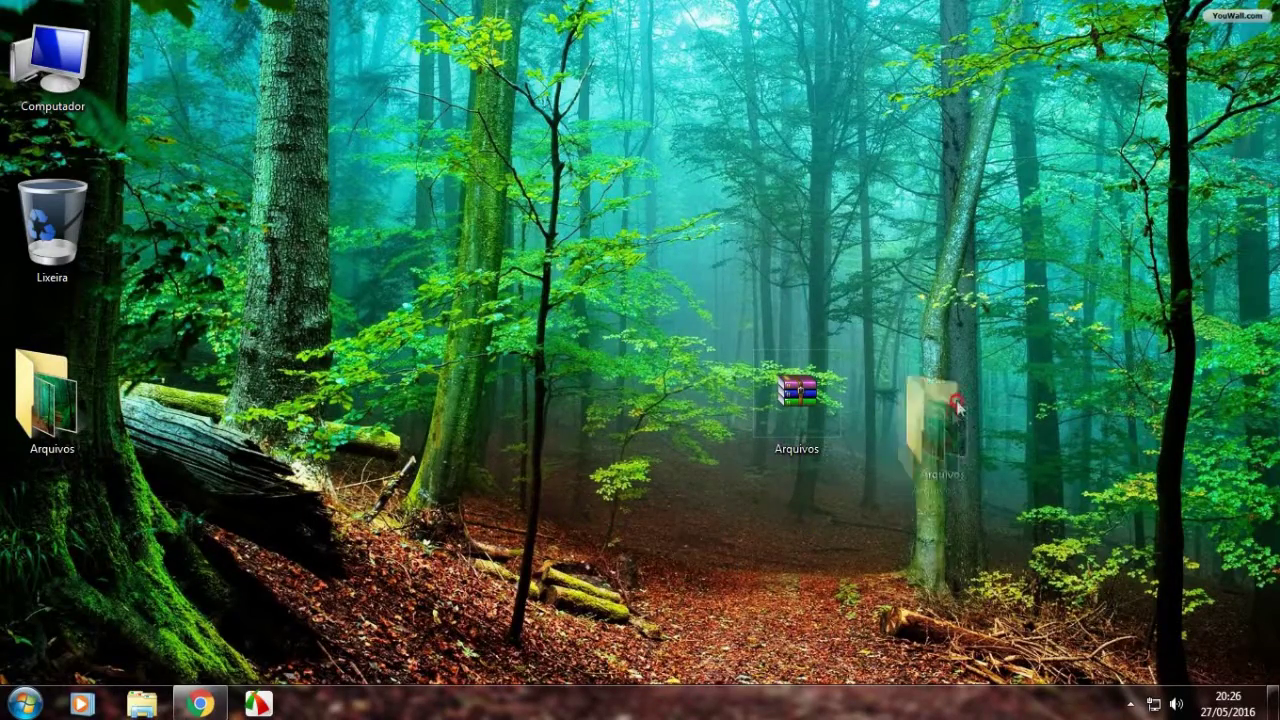
drag(975, 380, 978, 383)
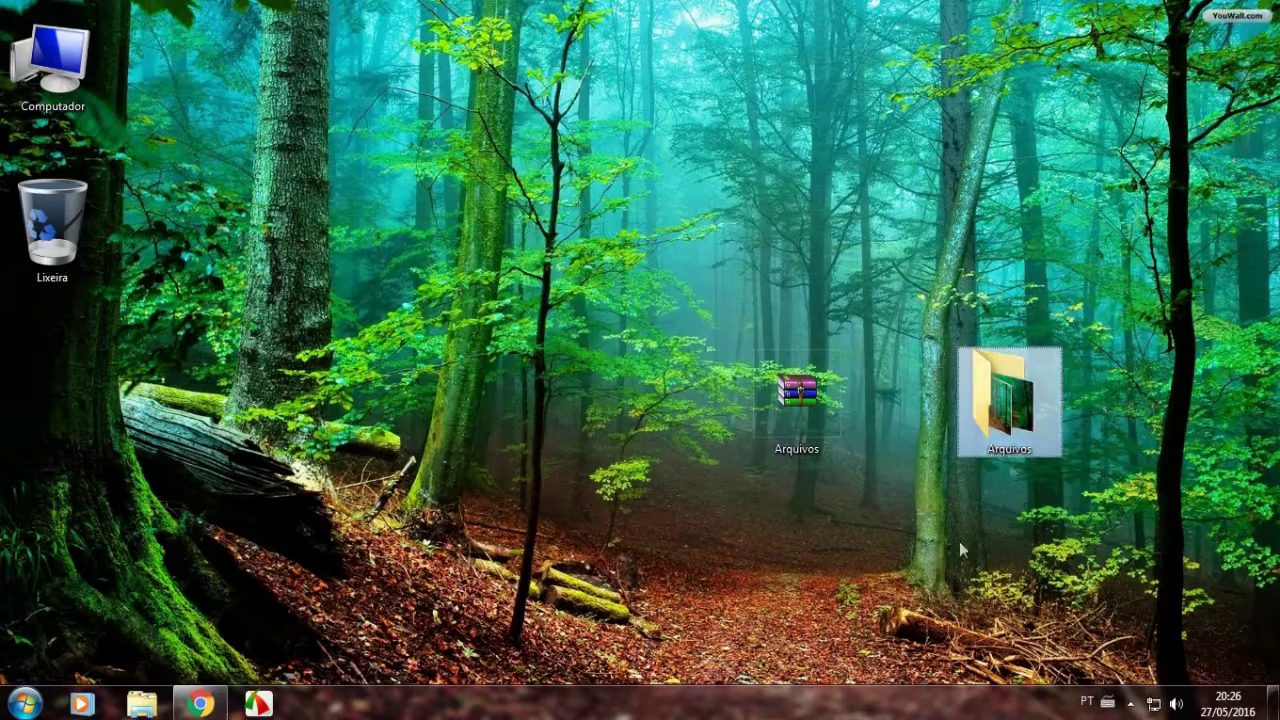
double_click(1028, 430)
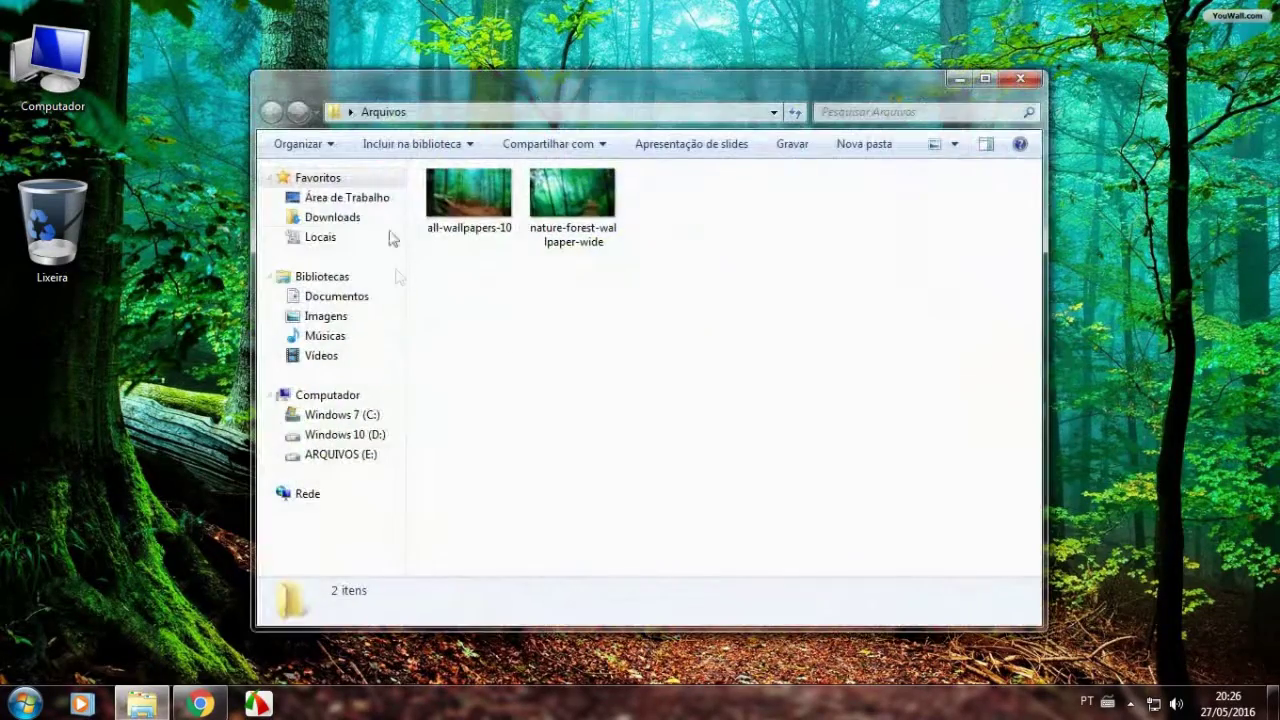
double_click(453, 208)
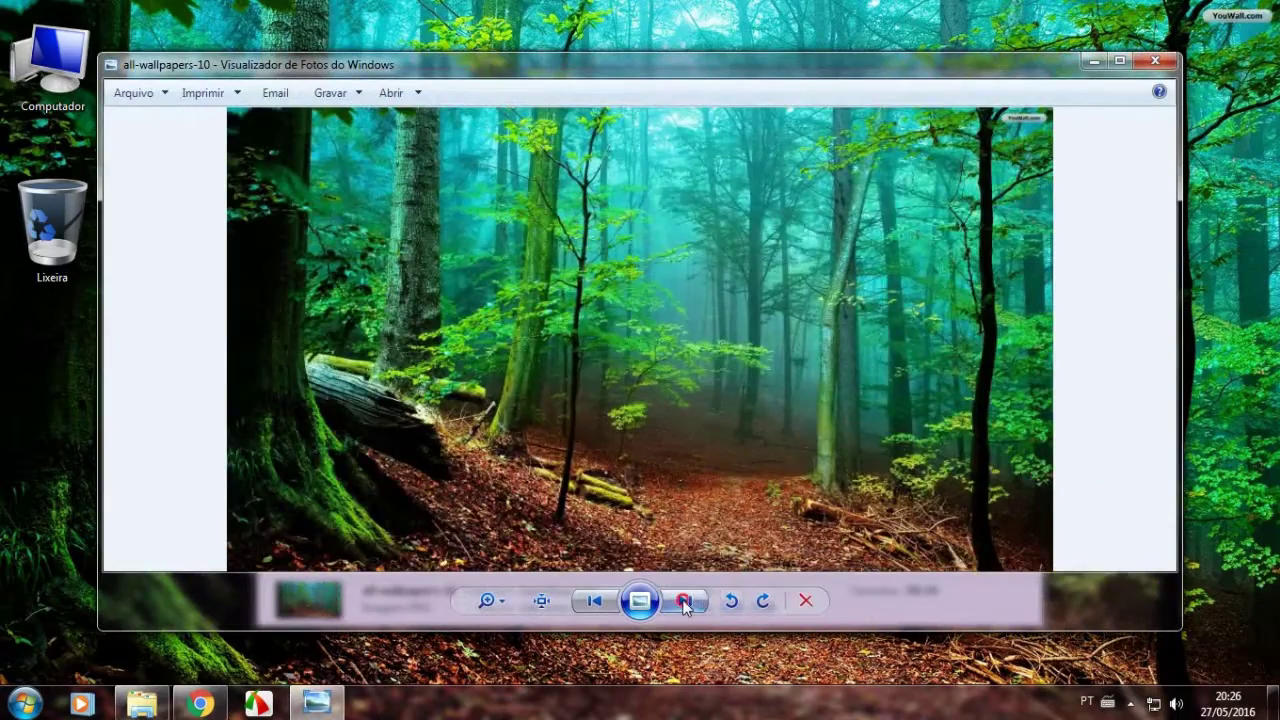
click(684, 601)
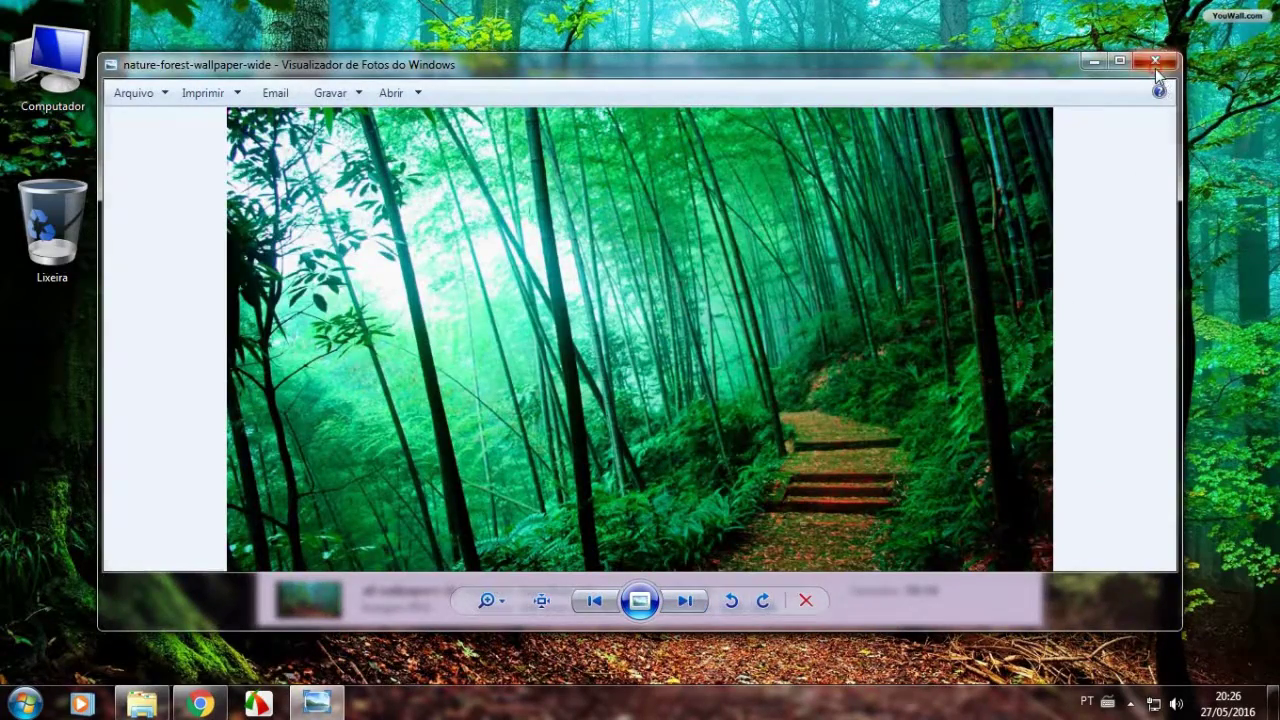
click(1155, 63)
click(1018, 79)
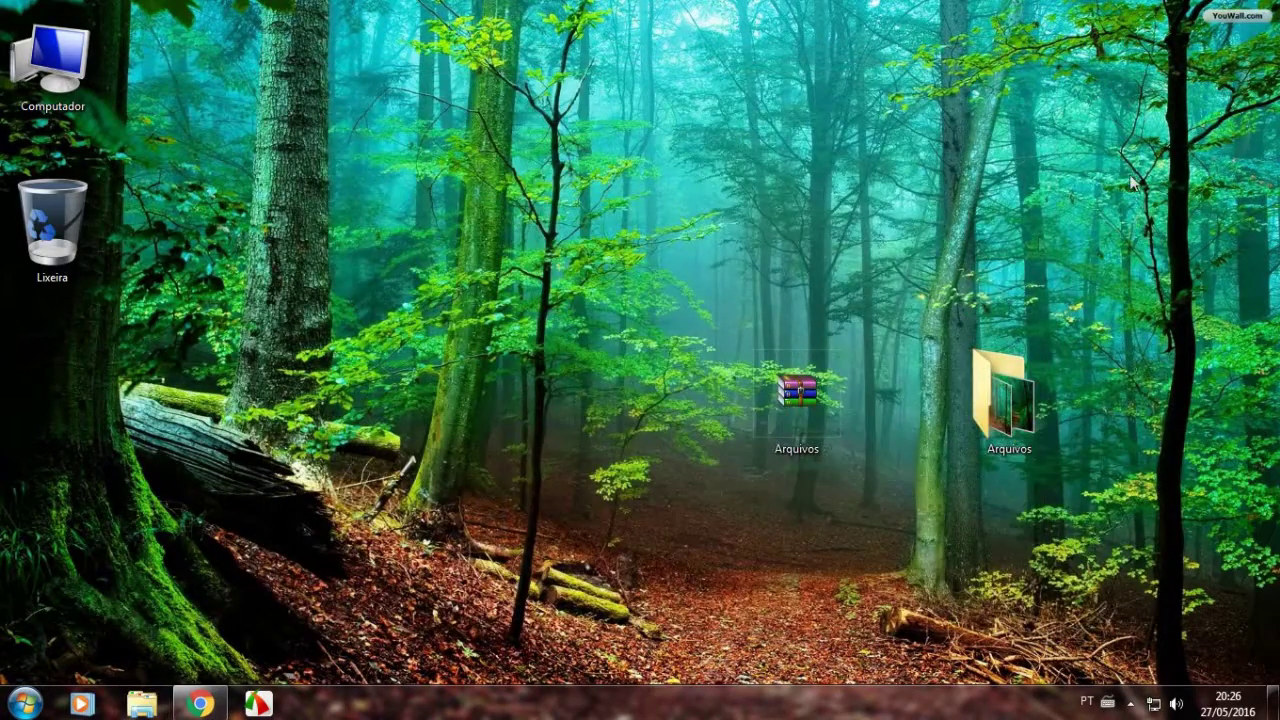
drag(1070, 340, 671, 514)
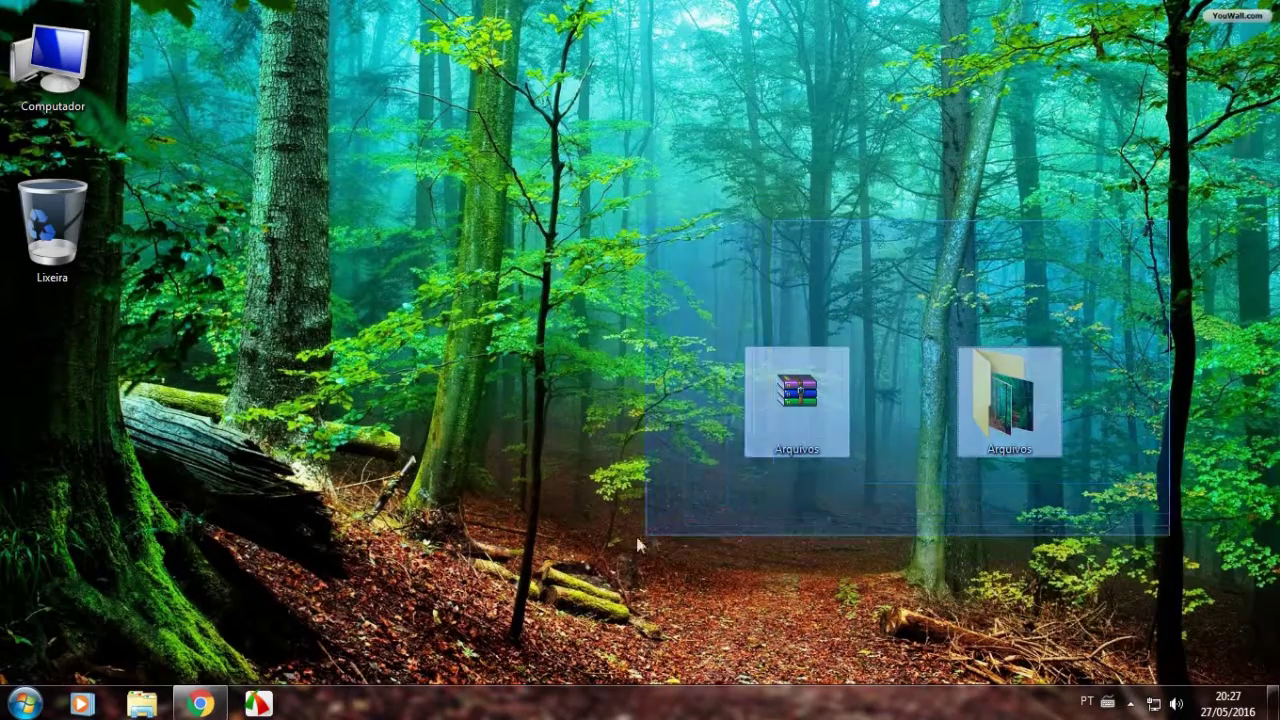
drag(703, 552, 1067, 326)
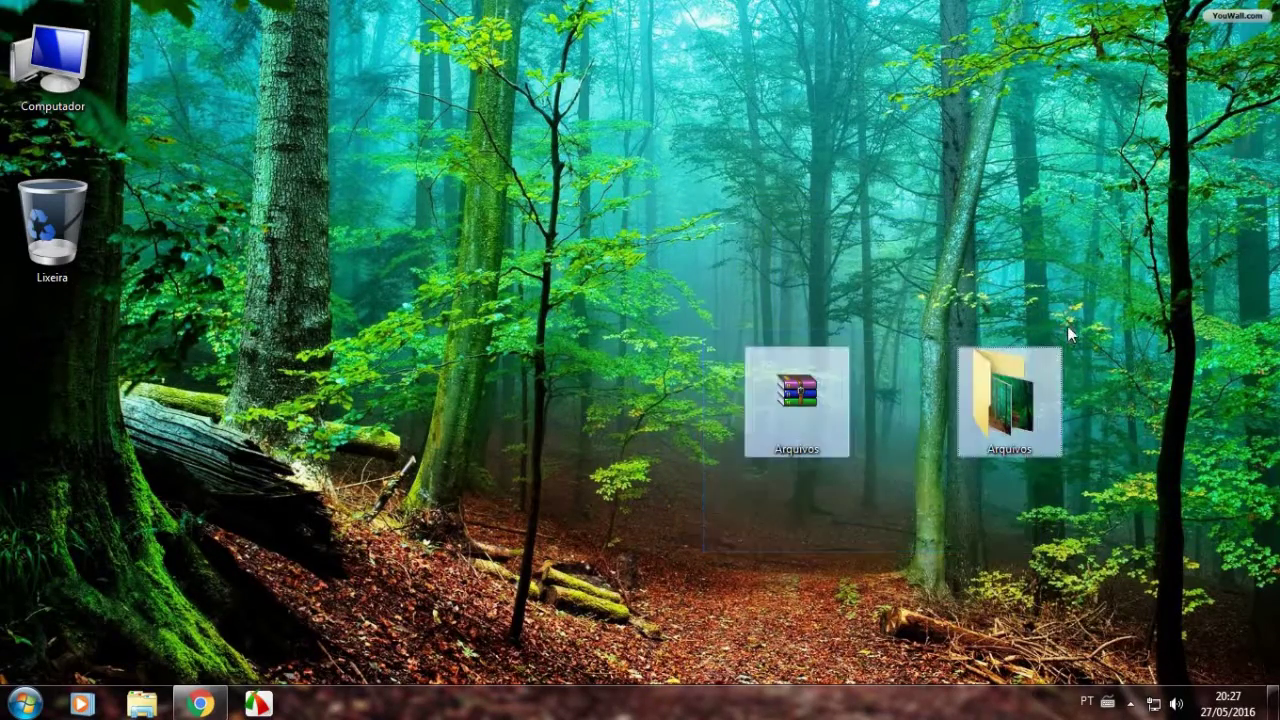